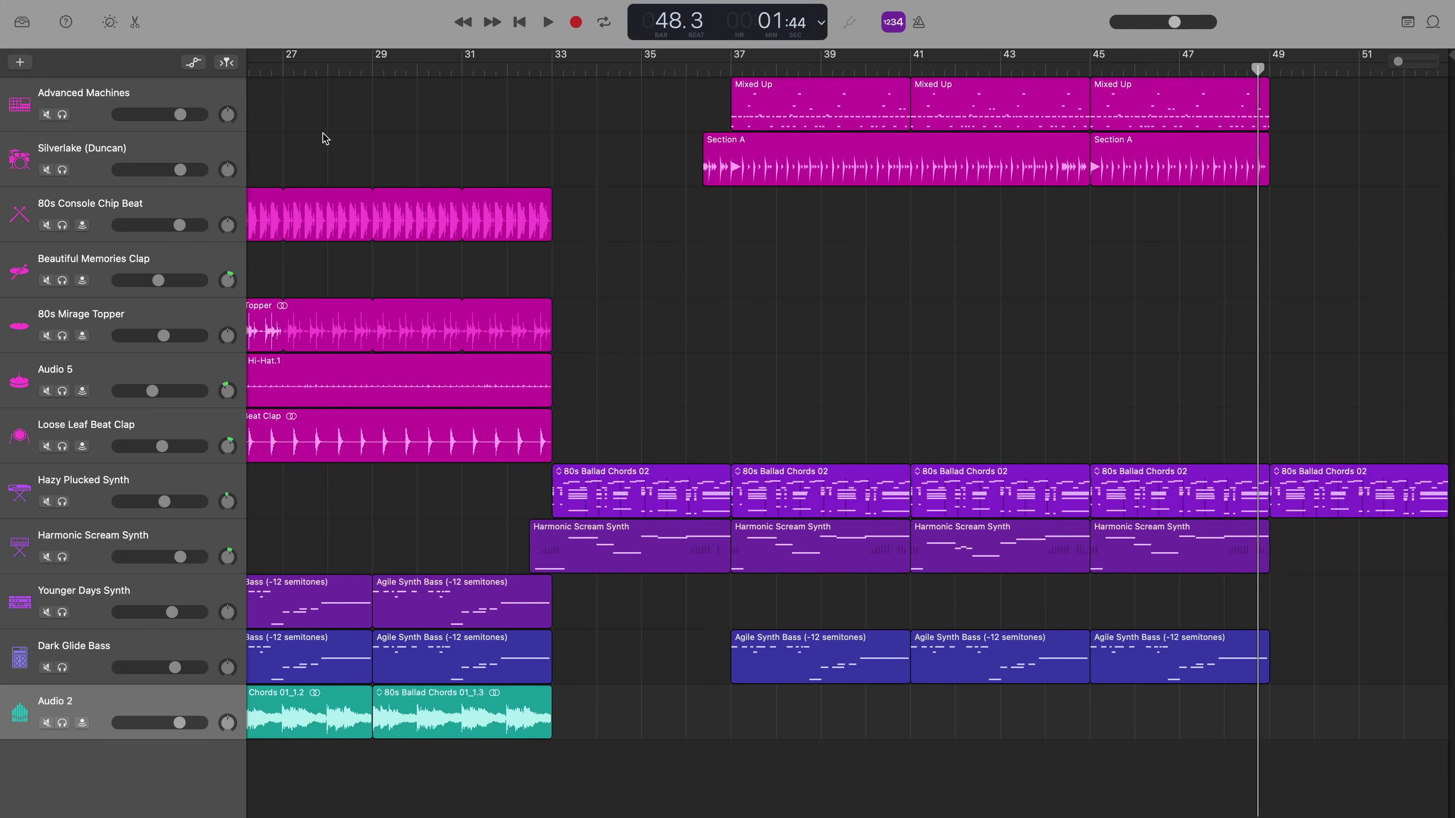
Create a volume fade-out on the main output from the Mix menu and play the ending.
{"action": "mouse_move", "coordinate": [322, 5]}
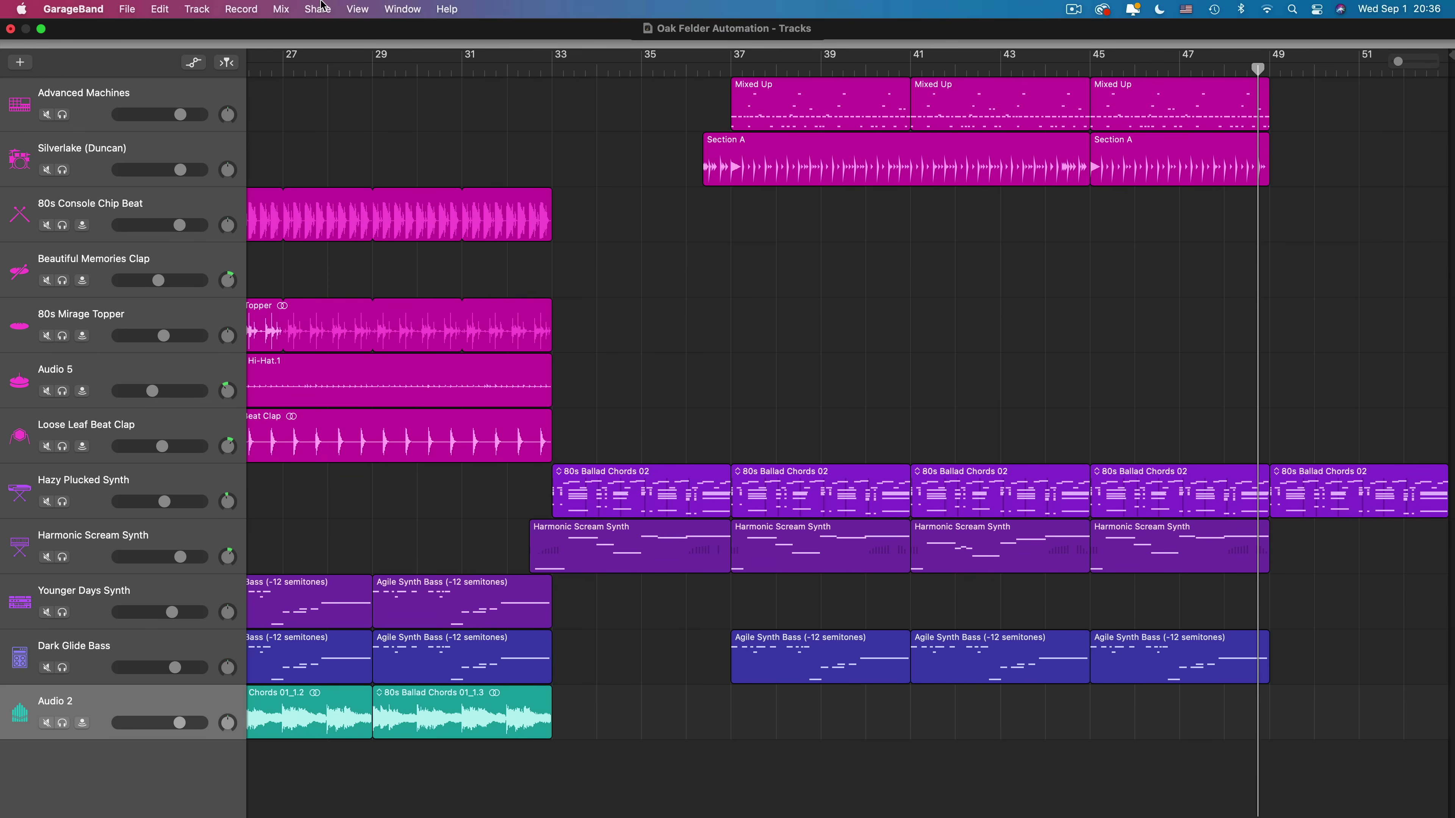
{"action": "left_click", "coordinate": [283, 10]}
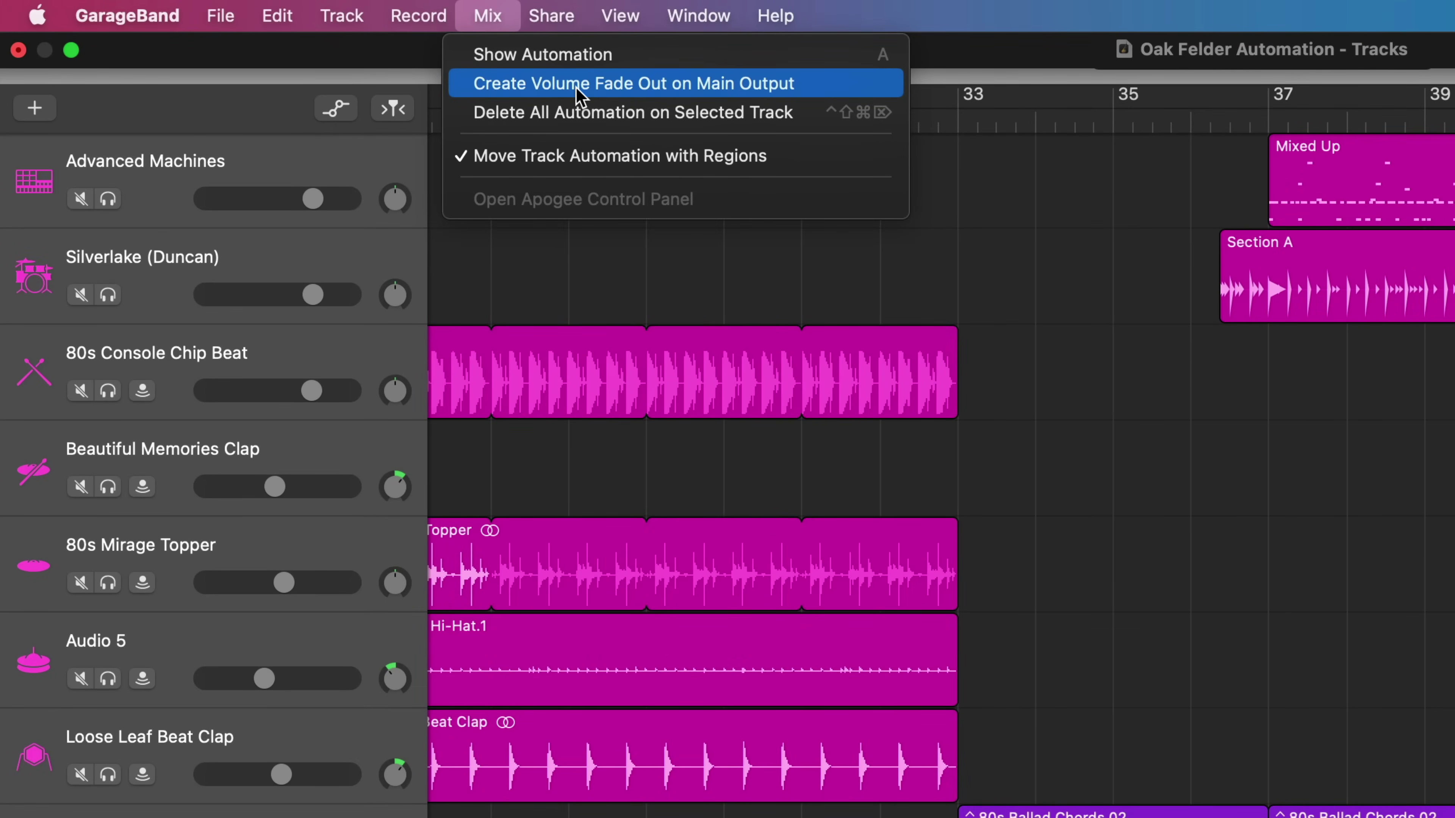
{"action": "left_click", "coordinate": [578, 84]}
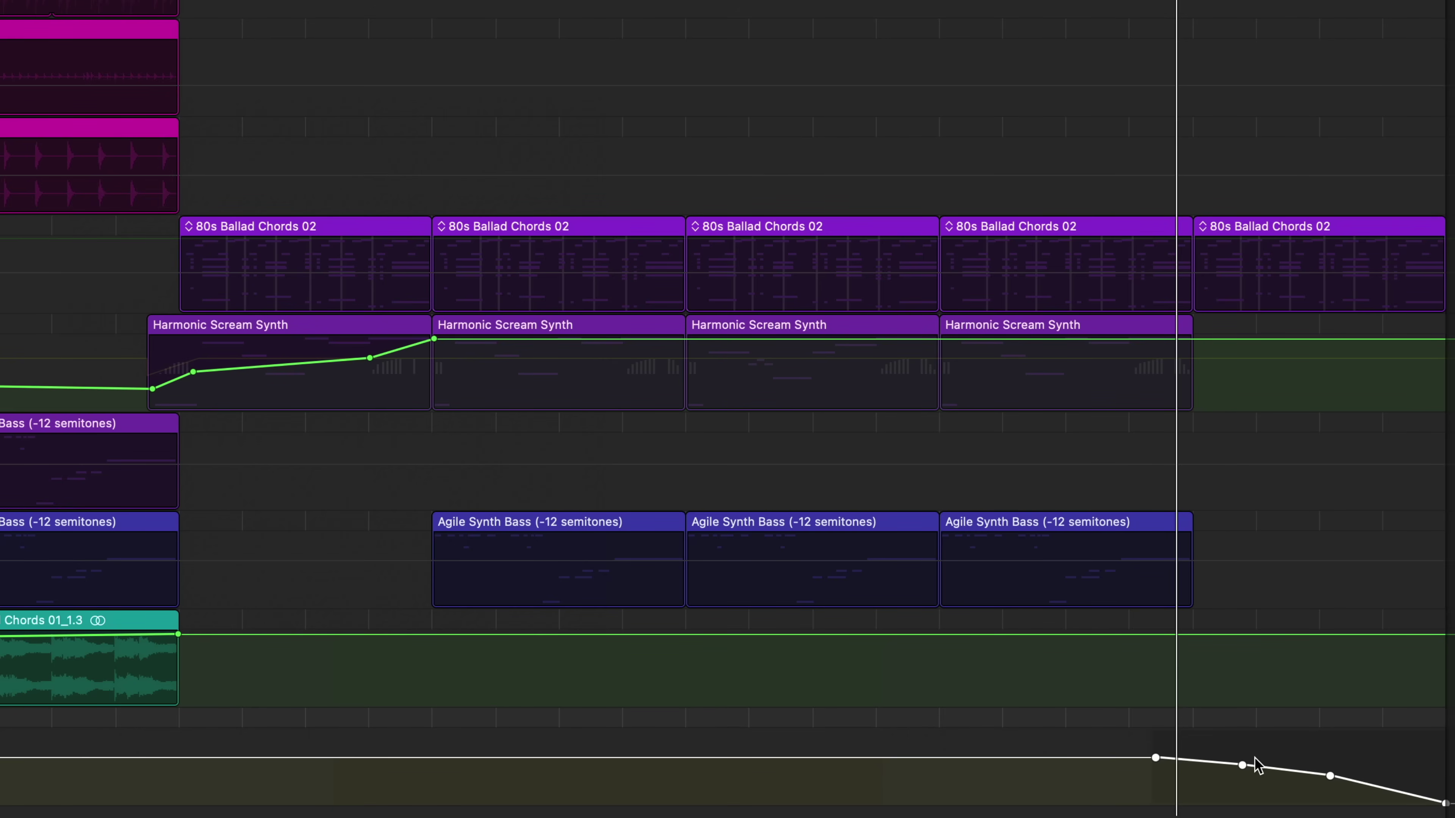
{"action": "key", "text": "space"}
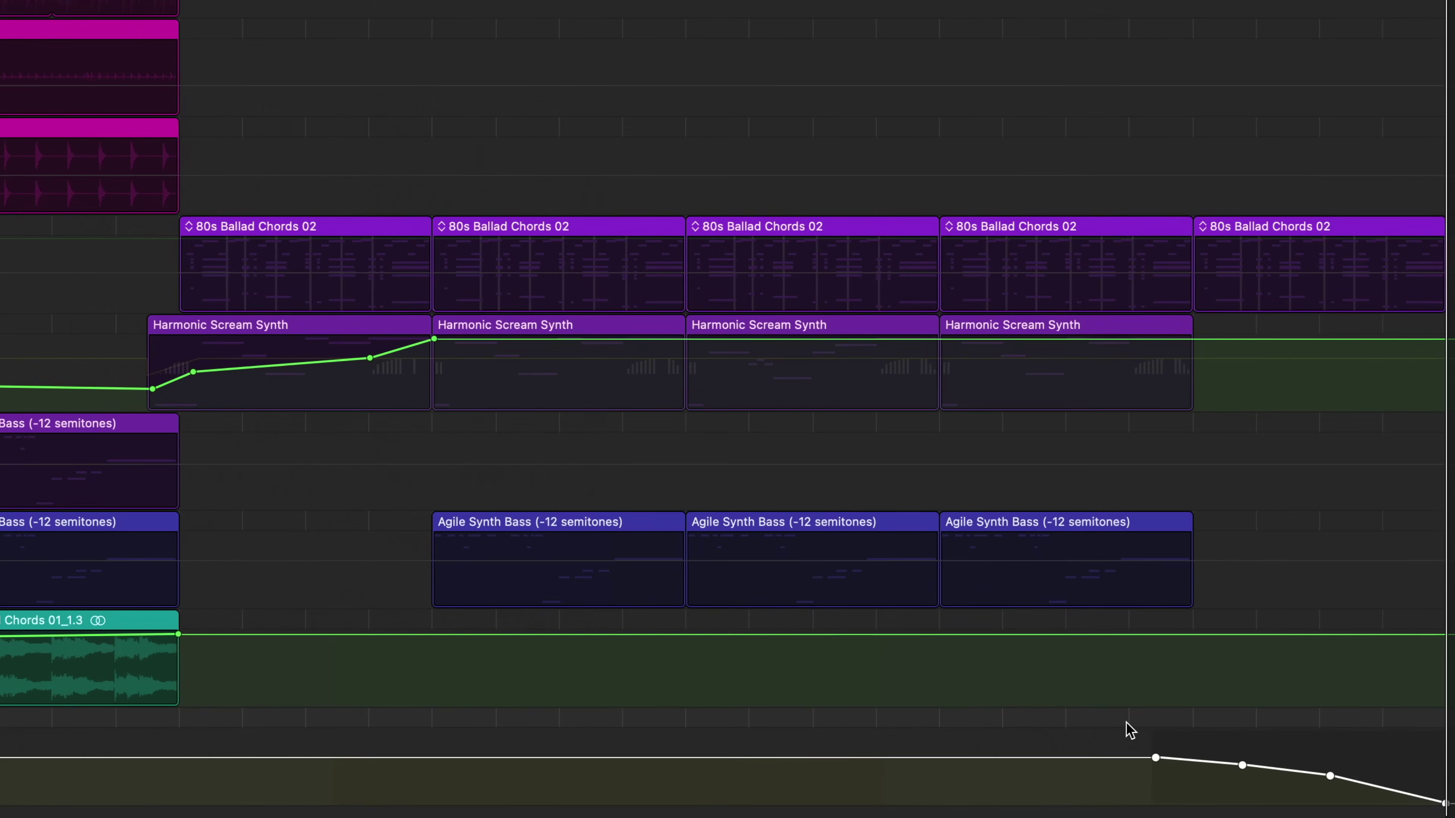
Copy the fade-out volume points and paste them at the start of the song.
{"action": "left_click_drag", "start_coordinate": [1132, 731], "coordinate": [1452, 781]}
{"action": "key", "text": "super+c"}
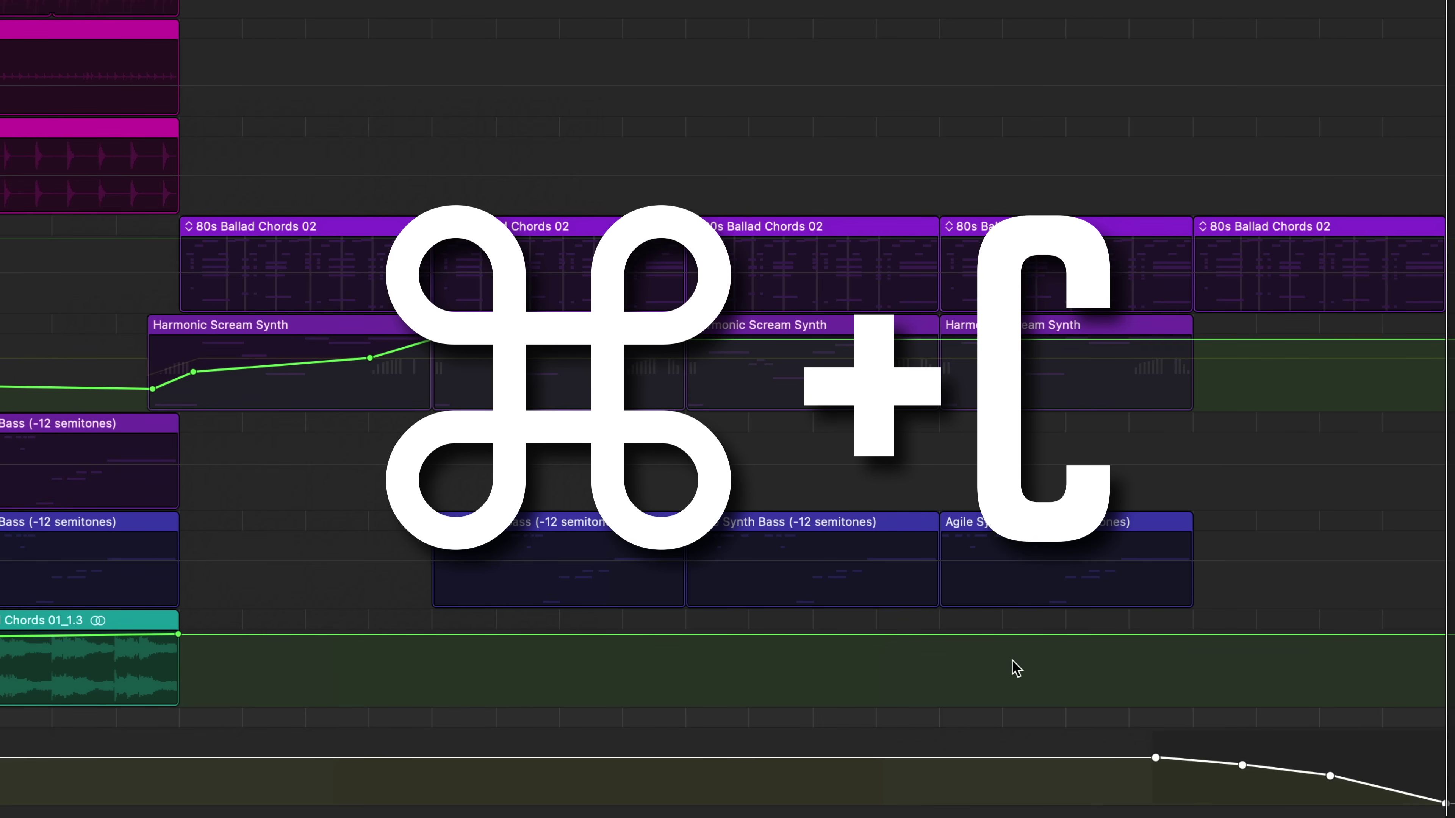
{"action": "scroll", "coordinate": [1016, 667], "scroll_direction": "left", "scroll_amount": 15}
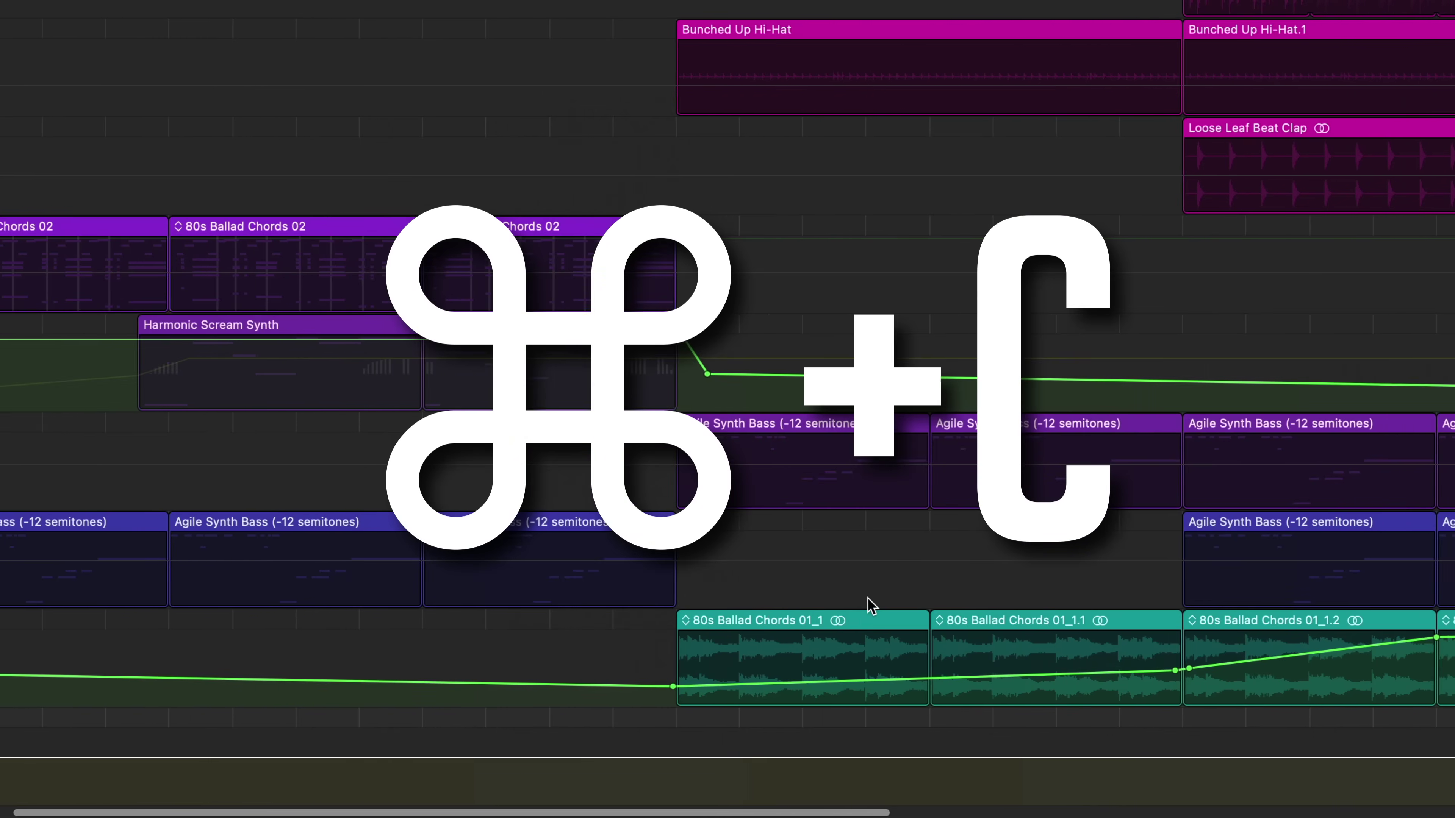
{"action": "scroll", "coordinate": [867, 605], "scroll_direction": "left", "scroll_amount": 10}
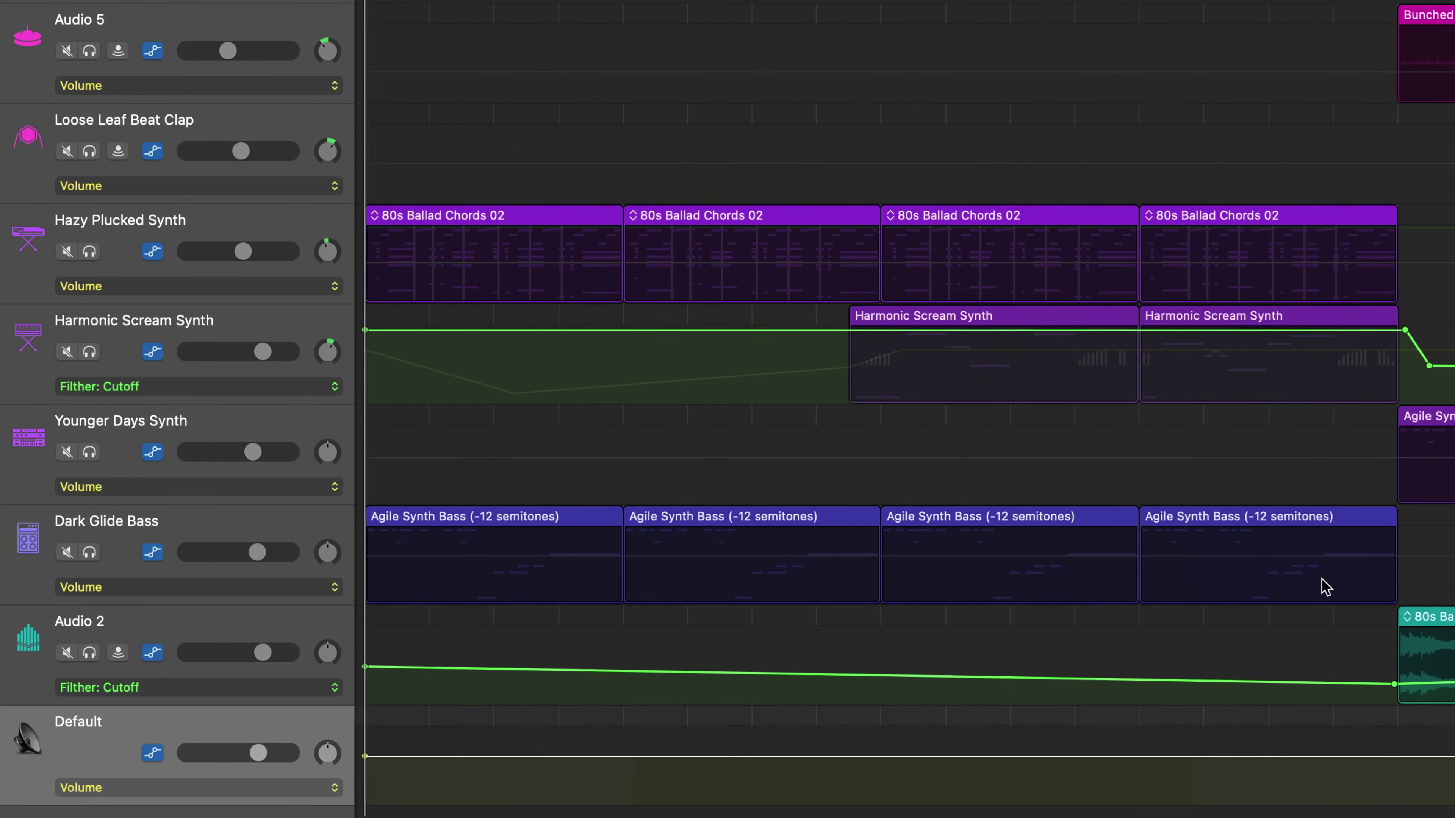
{"action": "key", "text": "super+v"}
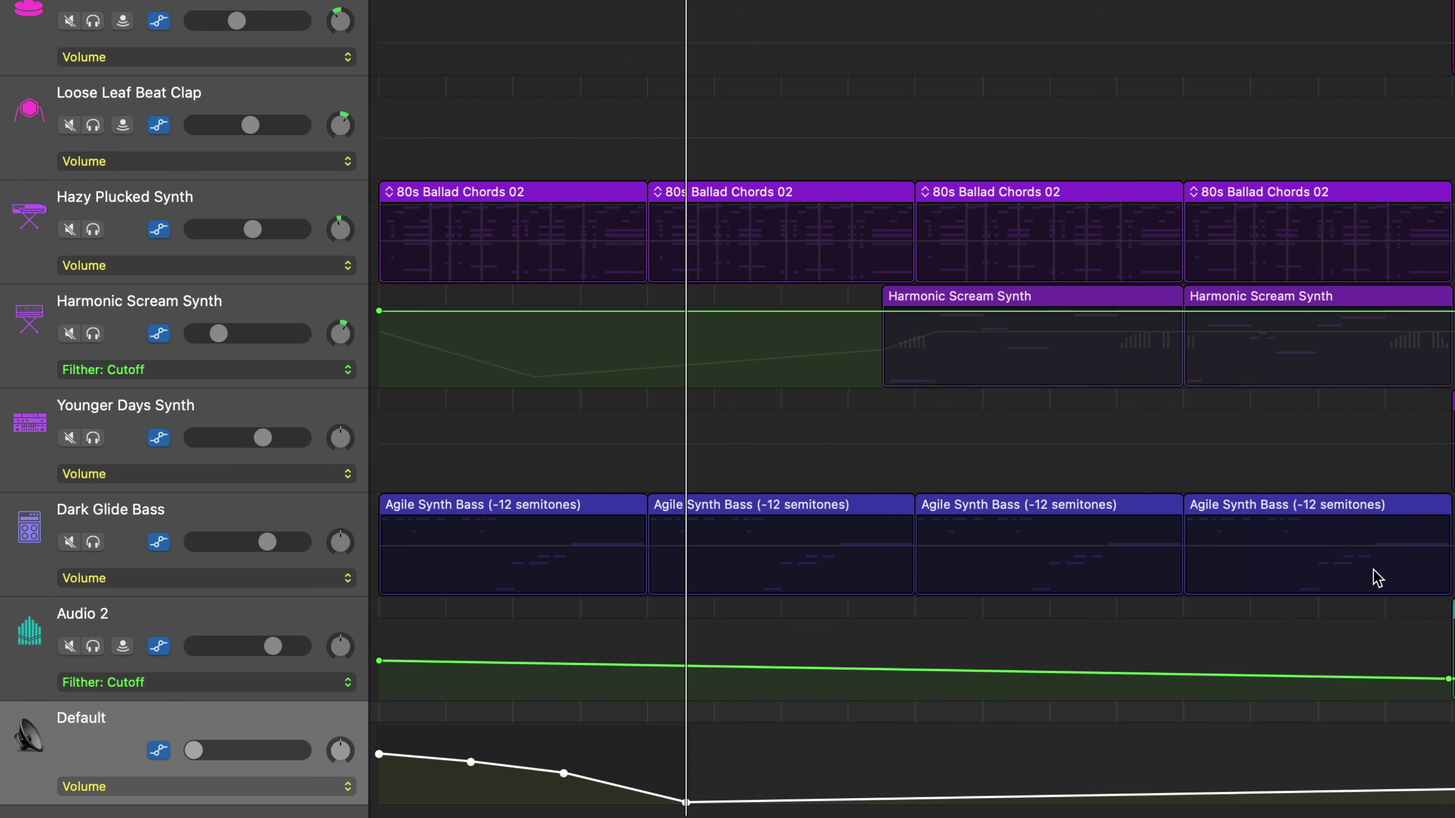
Raise the last pasted volume point into a fade-in and play from the top.
{"action": "left_click_drag", "start_coordinate": [686, 803], "coordinate": [686, 752]}
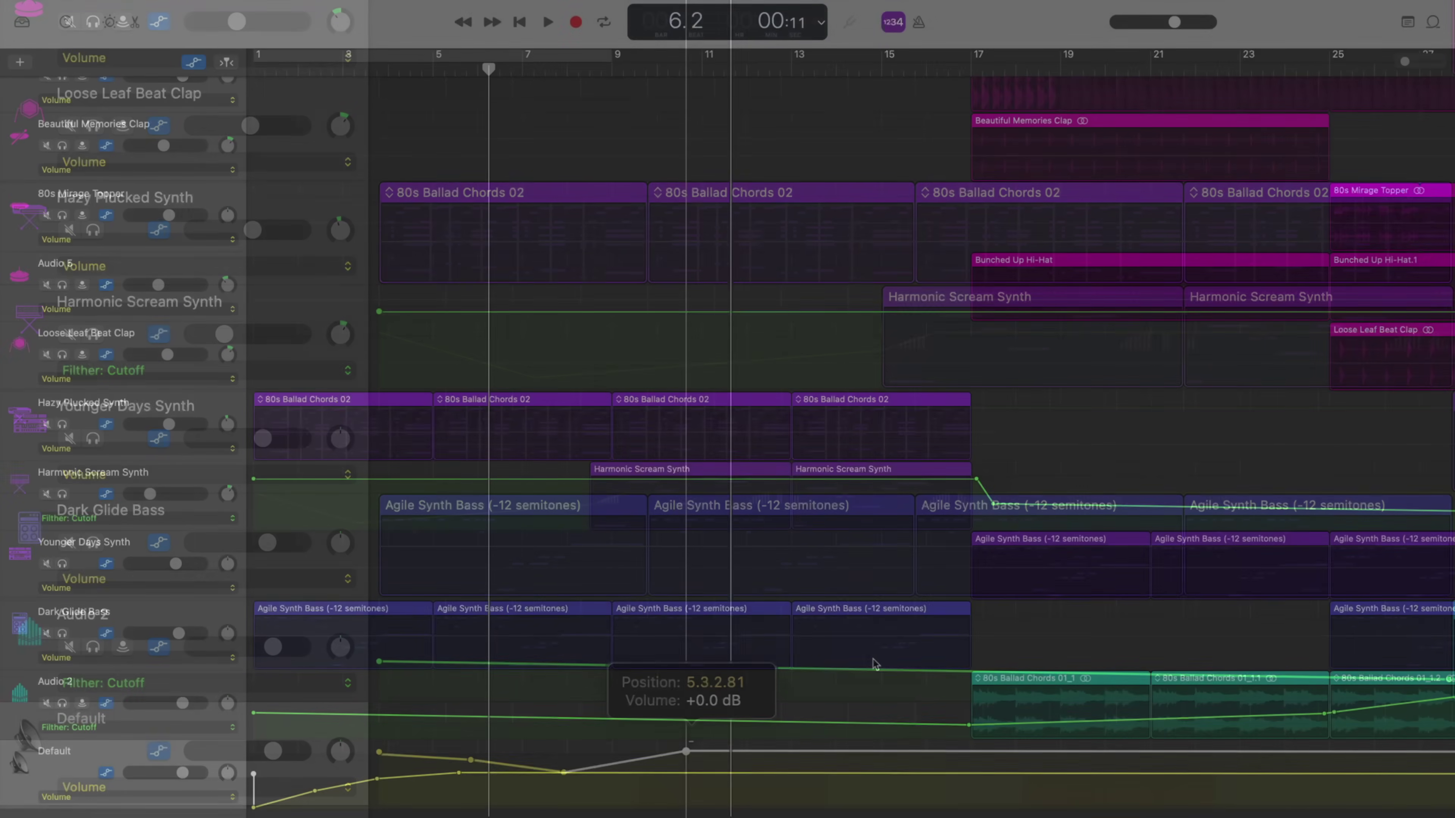
{"action": "key", "text": "Return"}
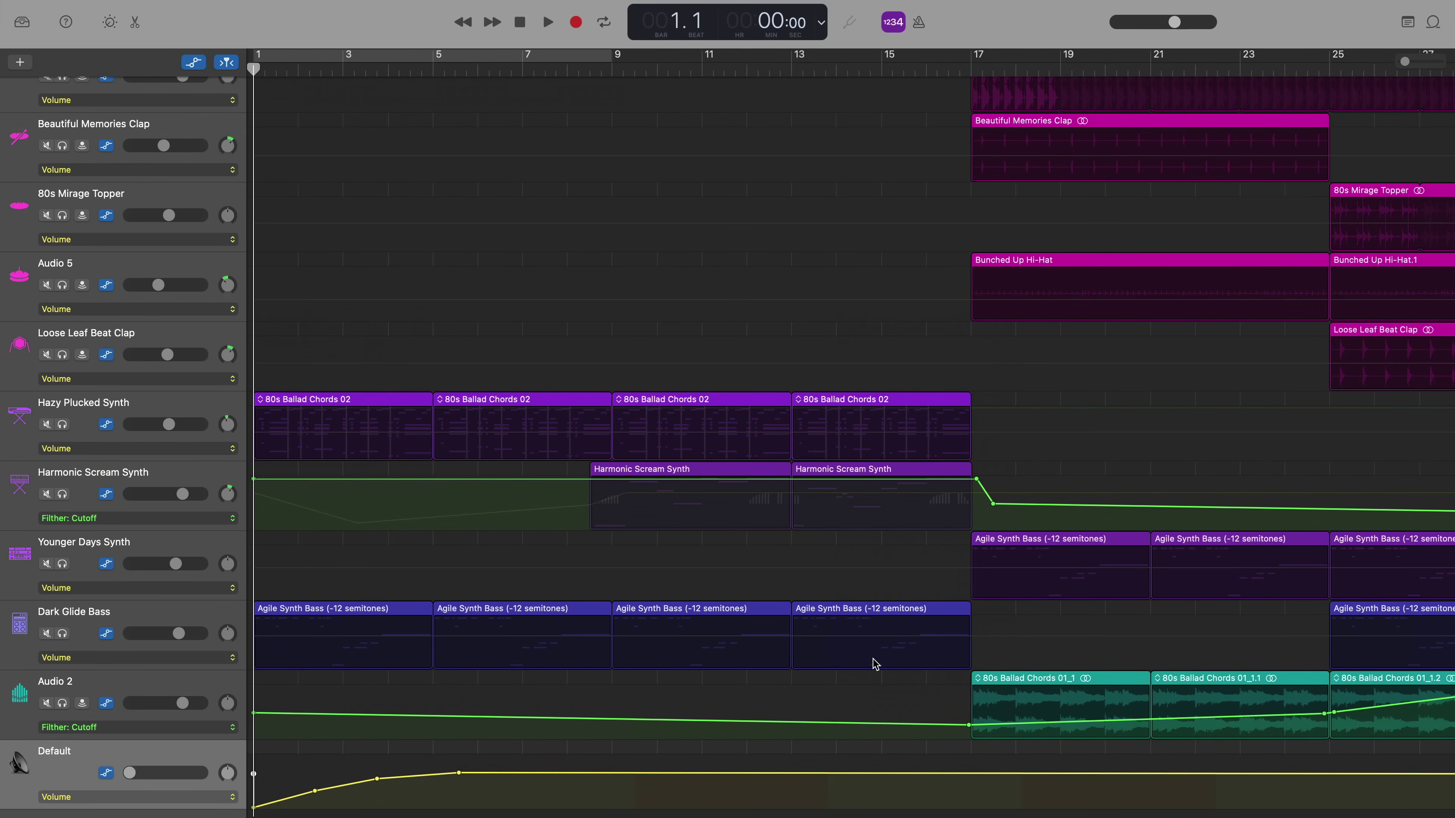
{"action": "key", "text": "space"}
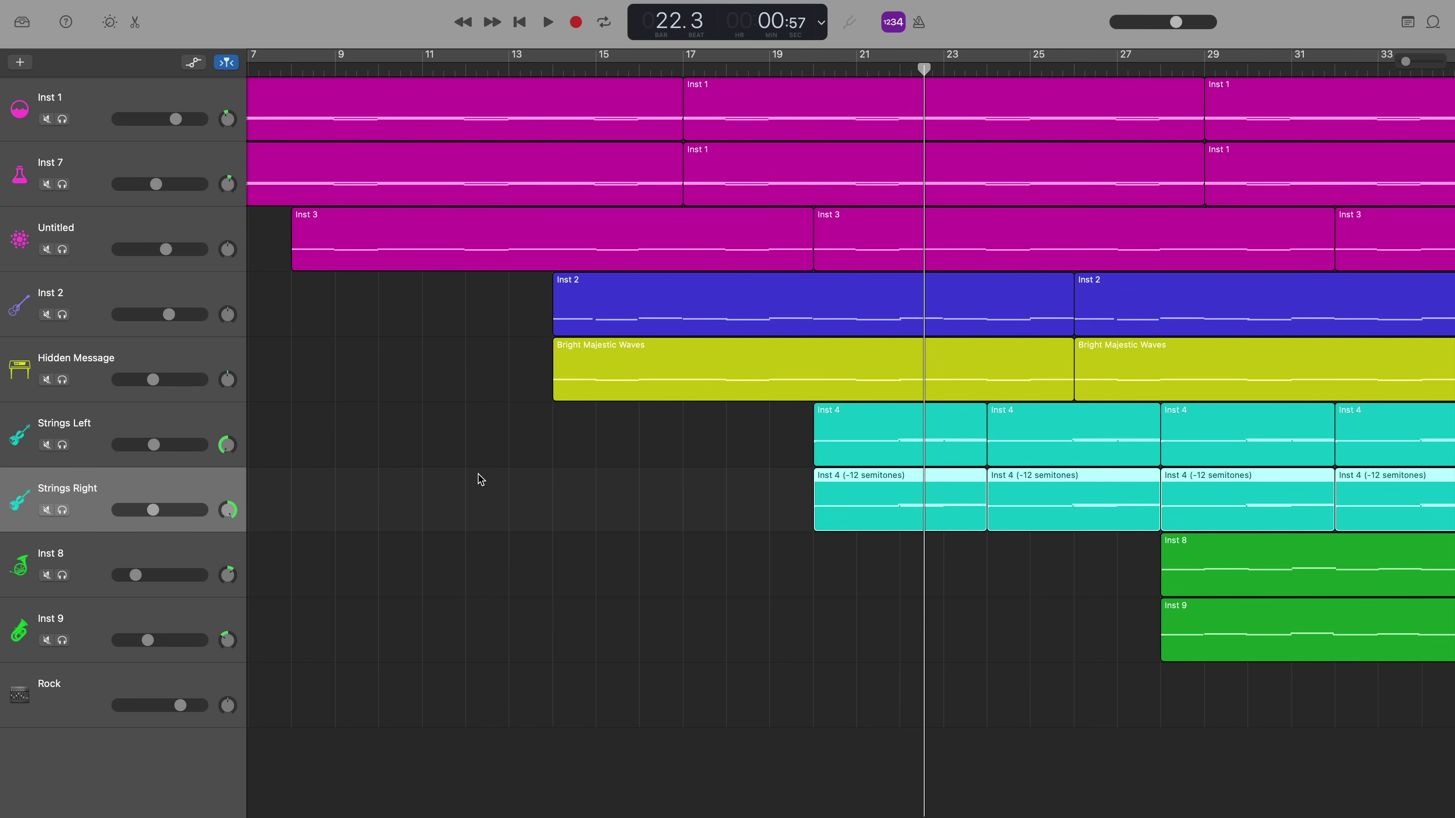
Show automation, delete the Hidden Message and Strings Left volume ramp points, and play the result.
{"action": "key", "text": "a"}
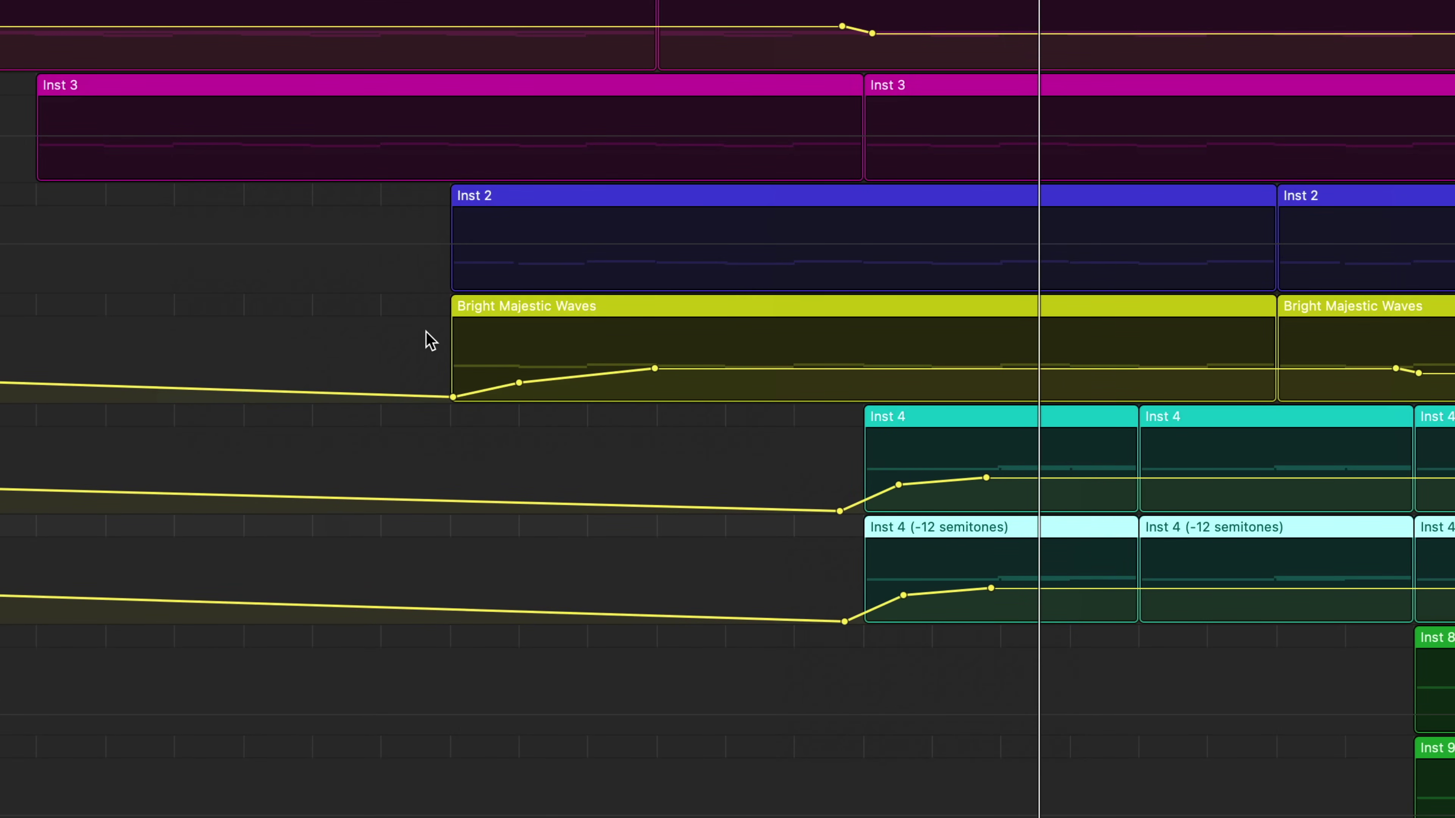
{"action": "left_click_drag", "start_coordinate": [427, 335], "coordinate": [677, 416]}
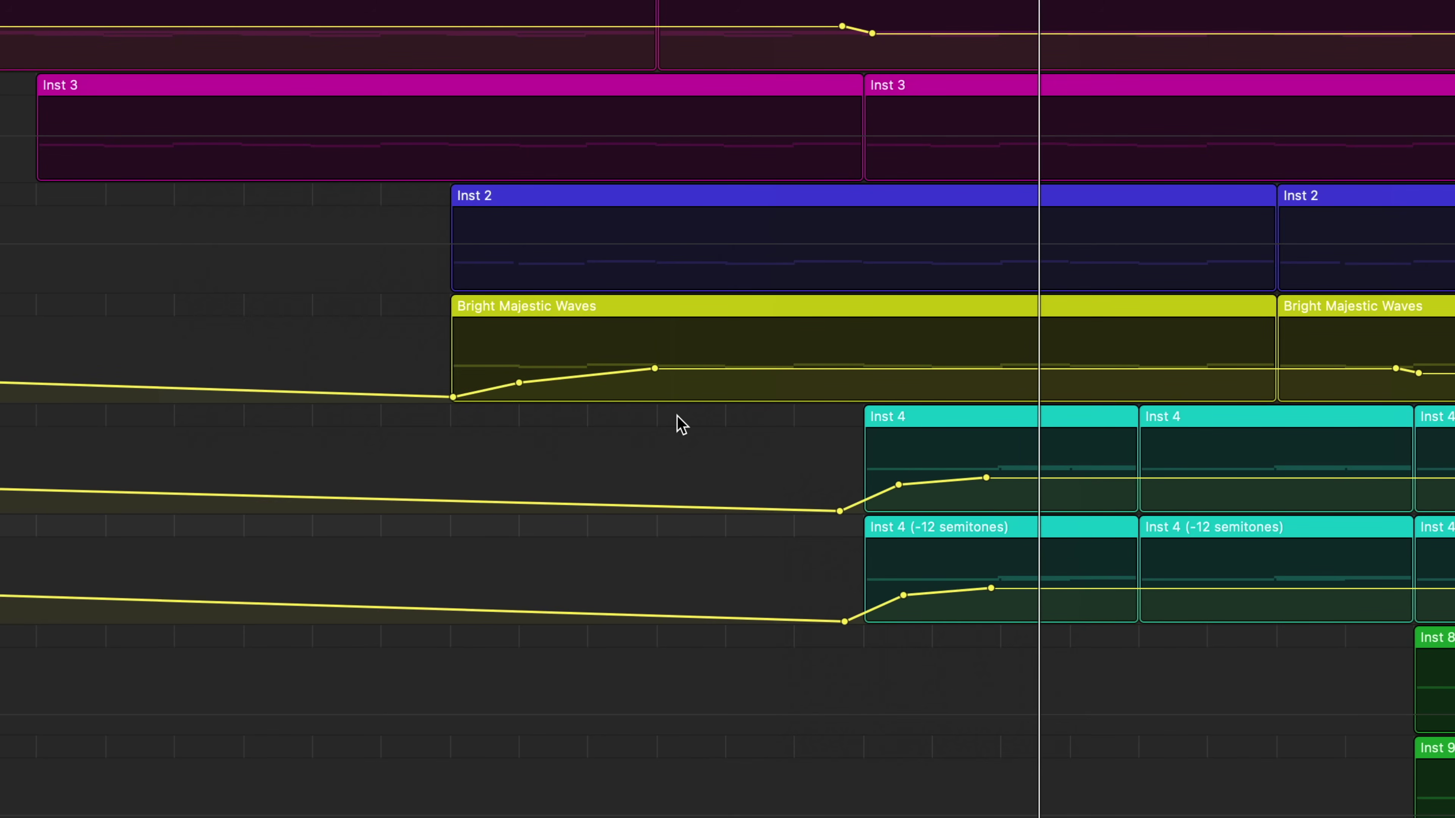
{"action": "left_click_drag", "start_coordinate": [415, 351], "coordinate": [711, 444]}
{"action": "key", "text": "Delete"}
{"action": "key", "text": "space"}
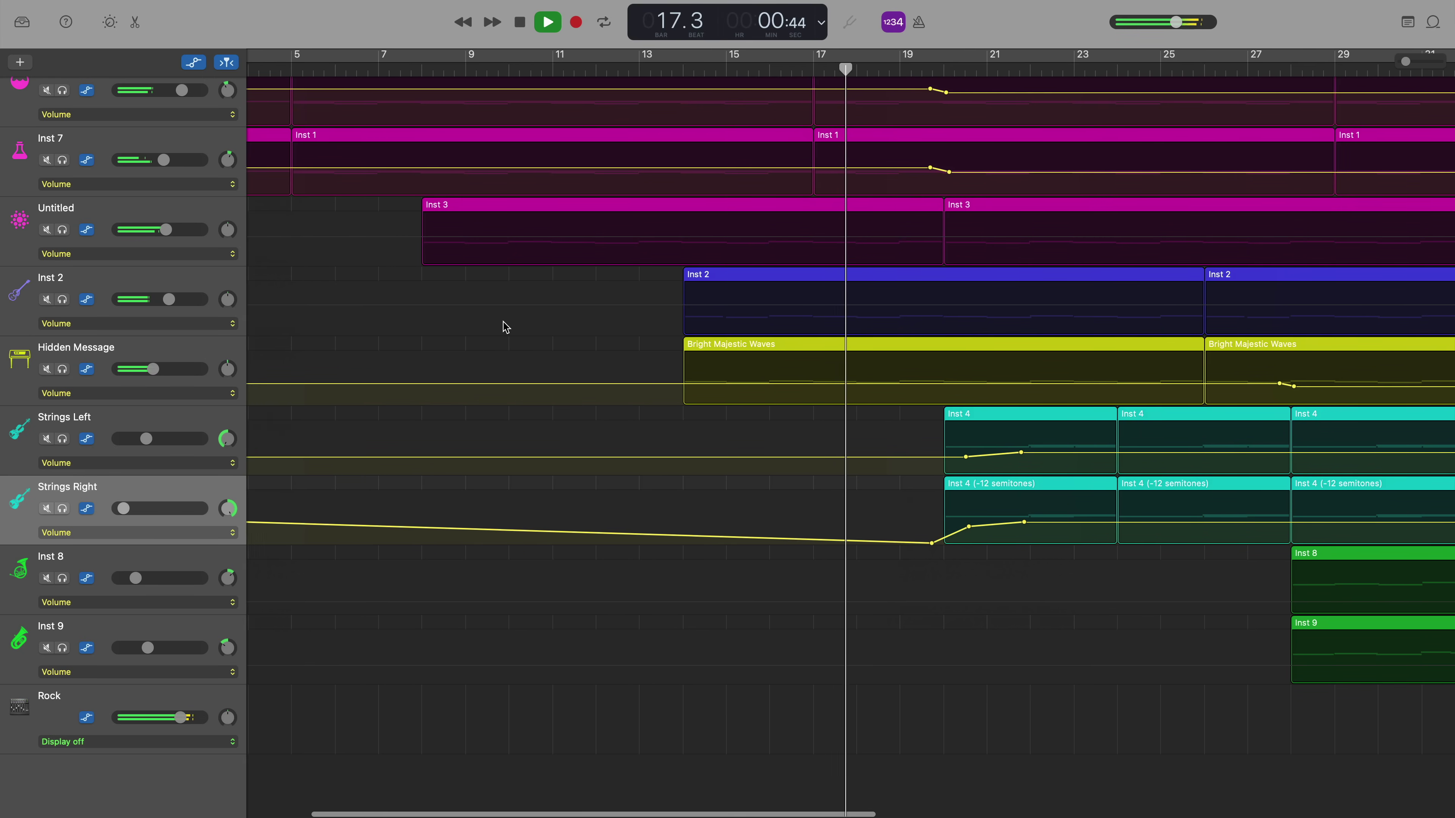
{"action": "key", "text": "space"}
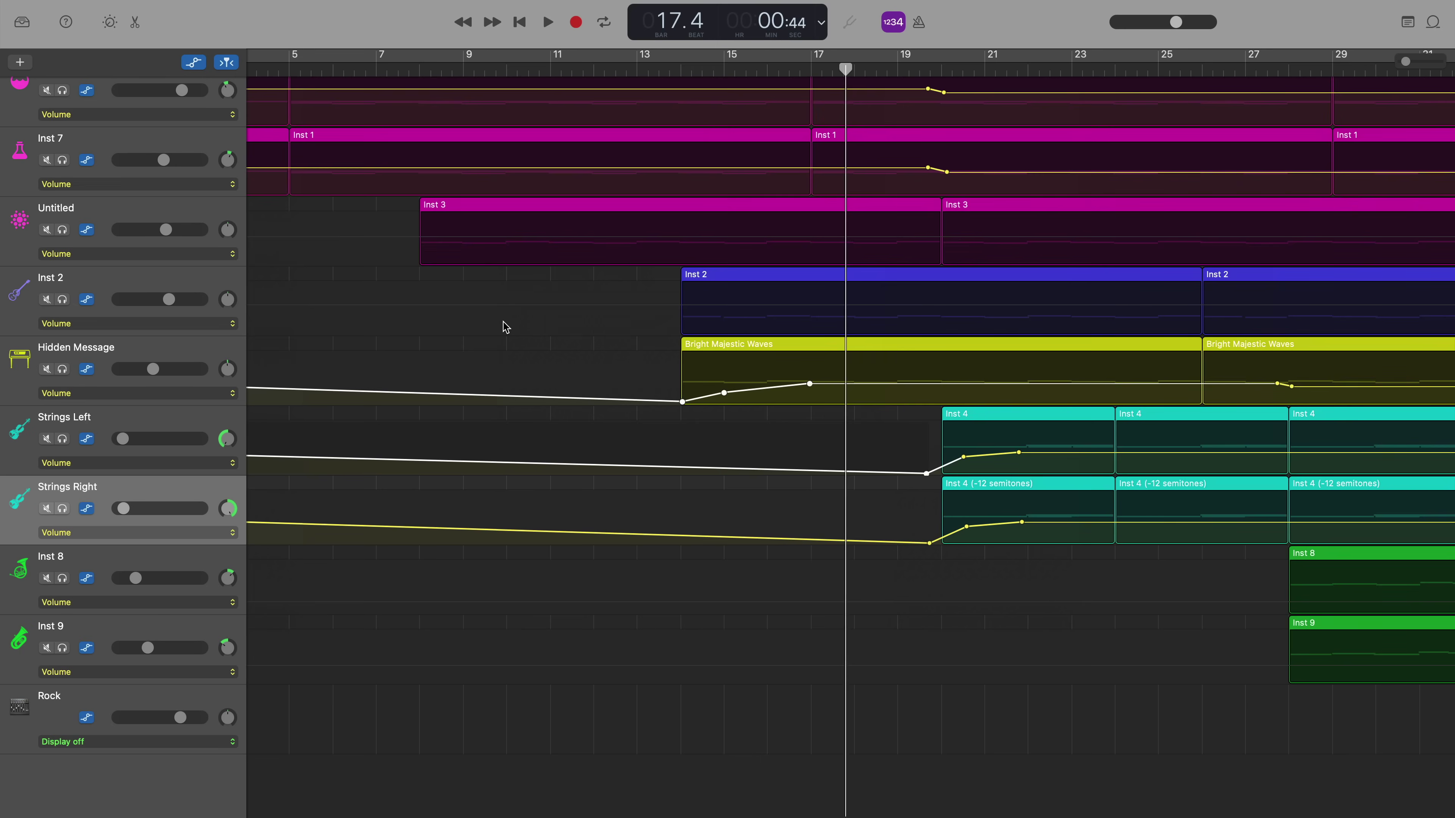
Play the arrangement from around bar 11 while scrolling the timeline.
{"action": "left_click", "coordinate": [636, 63]}
{"action": "left_click", "coordinate": [585, 63]}
{"action": "key", "text": "space"}
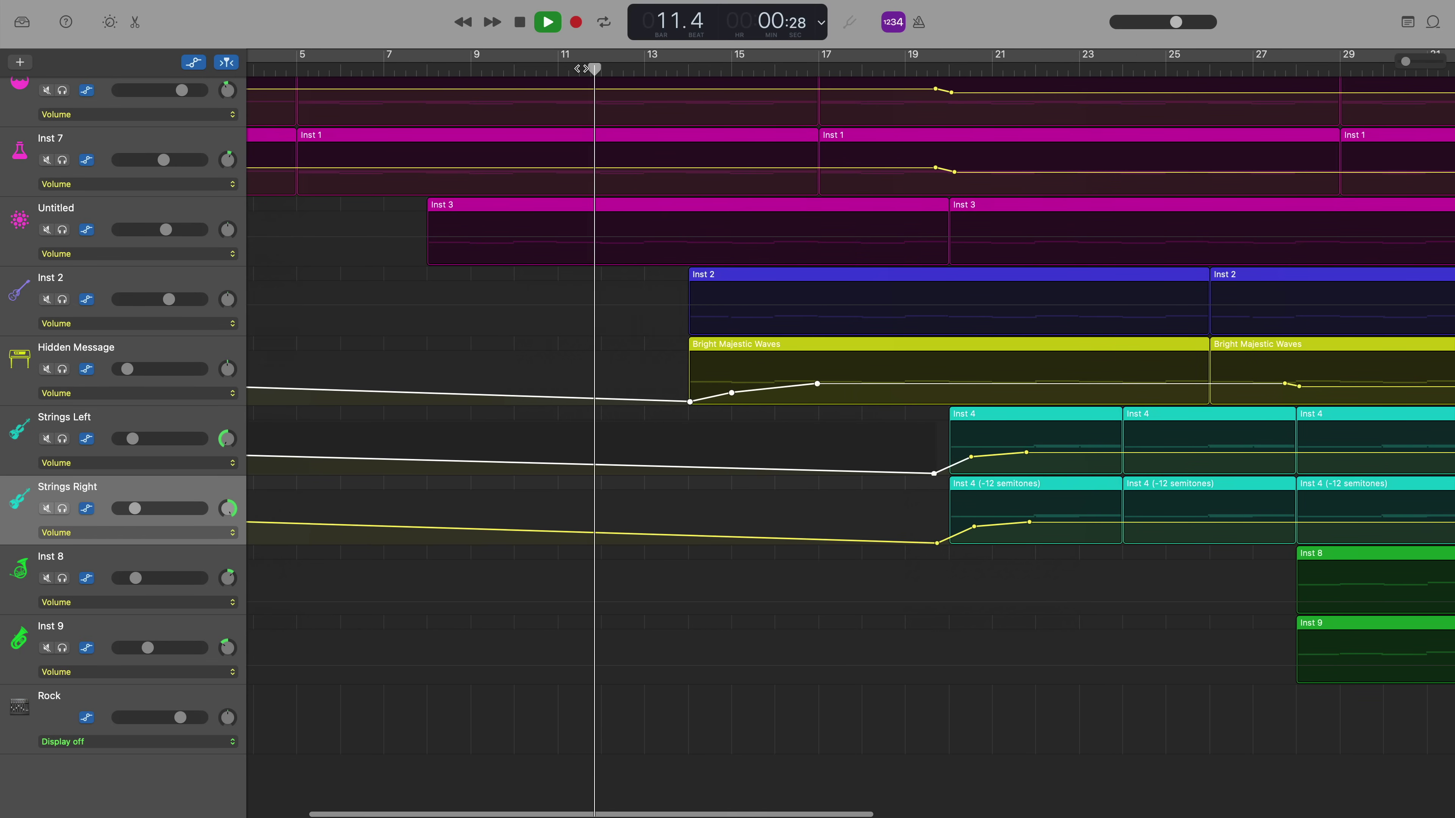
{"action": "scroll", "coordinate": [601, 230], "scroll_direction": "left", "scroll_amount": 3}
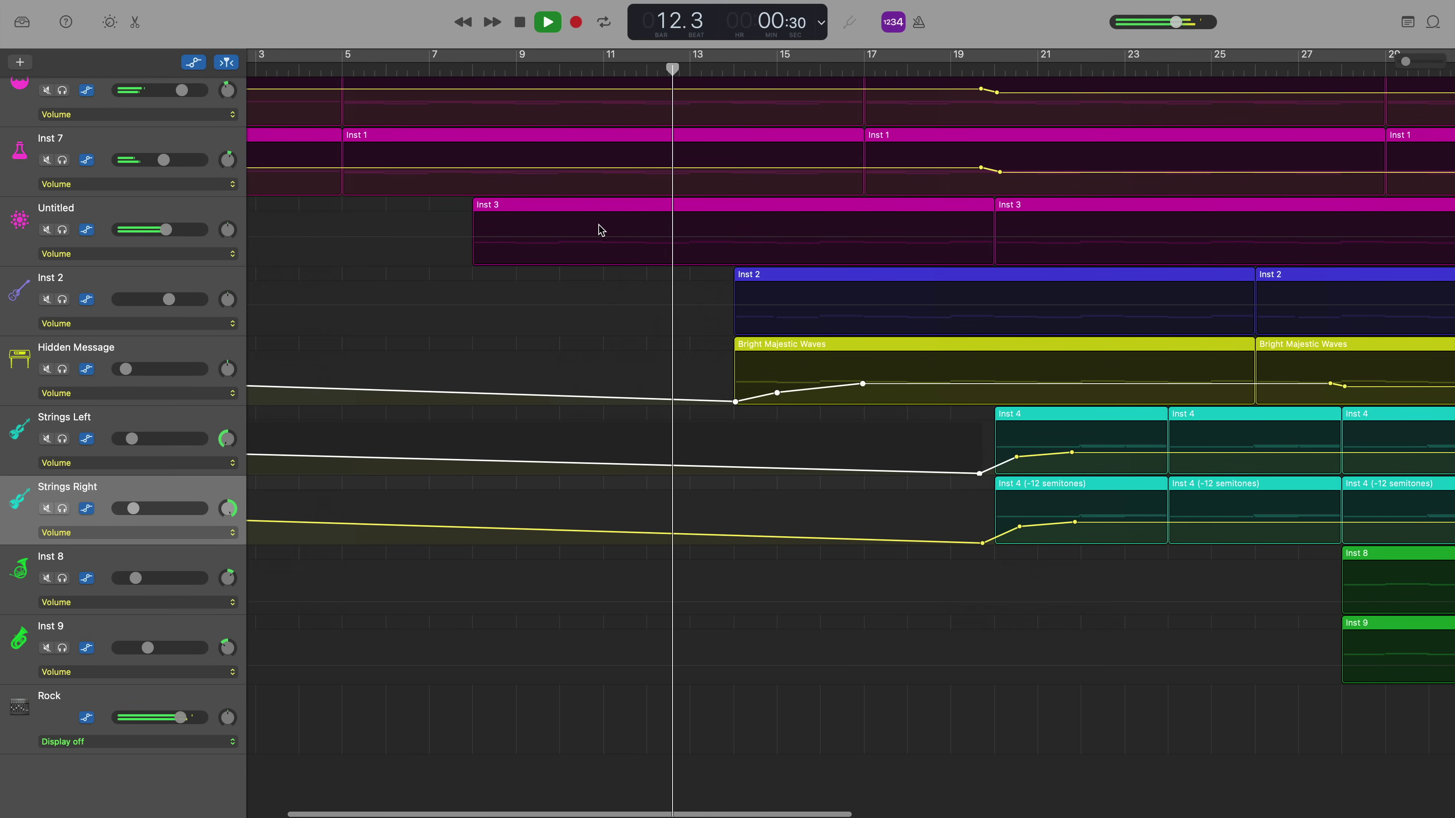
{"action": "scroll", "coordinate": [600, 230], "scroll_direction": "left", "scroll_amount": 2}
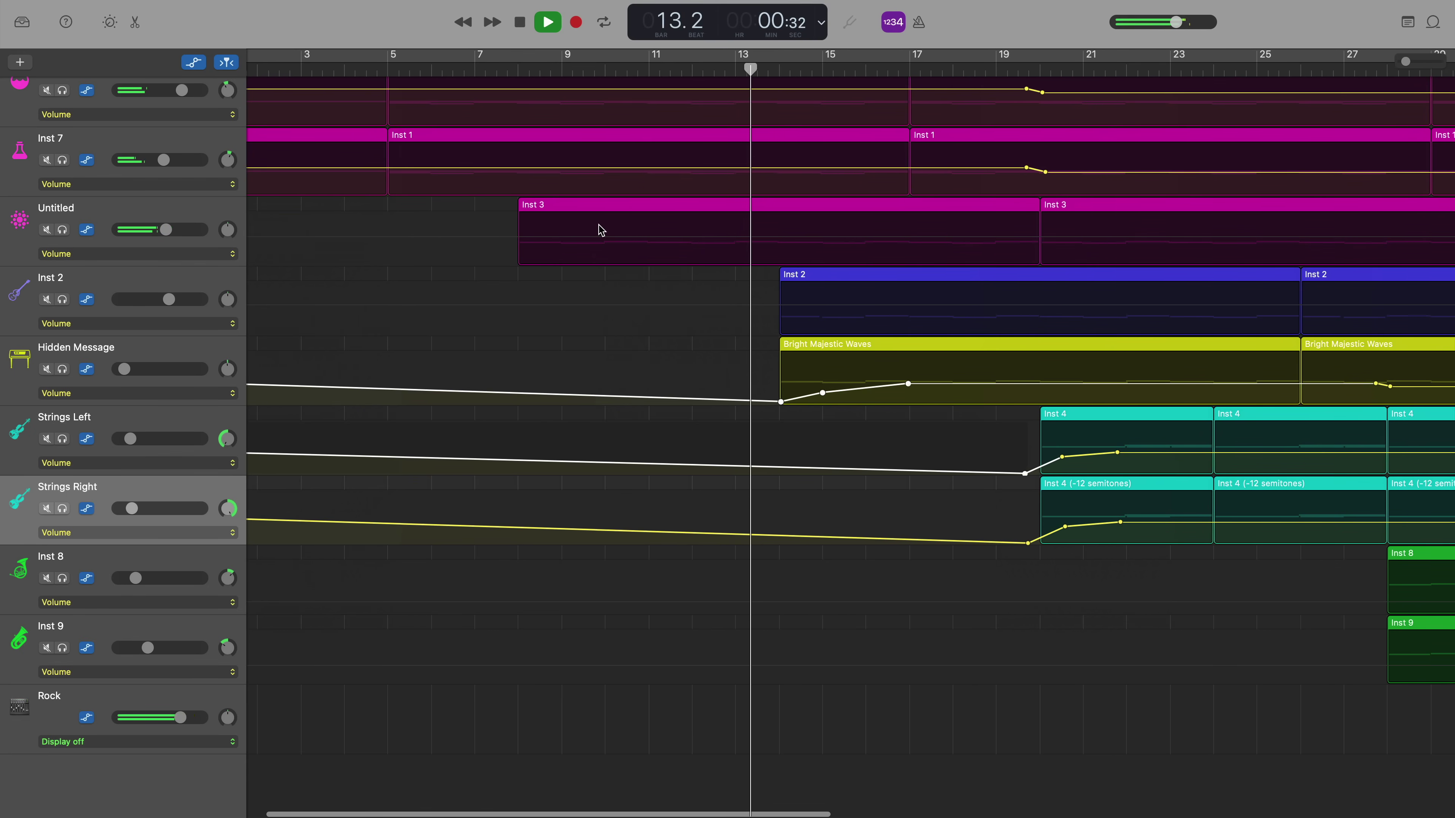
{"action": "scroll", "coordinate": [600, 229], "scroll_direction": "left", "scroll_amount": 3}
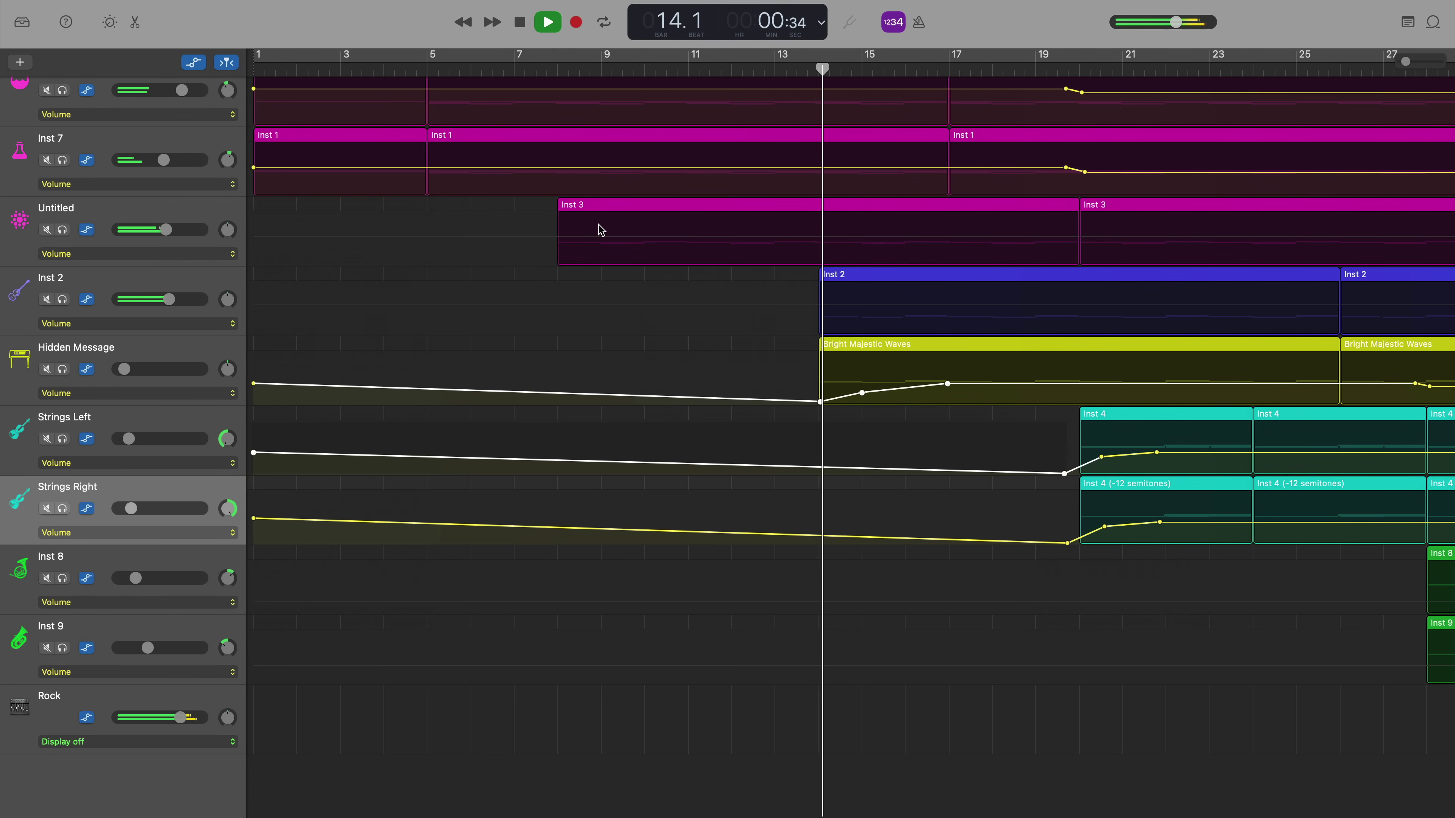
{"action": "scroll", "coordinate": [600, 229], "scroll_direction": "right", "scroll_amount": 2}
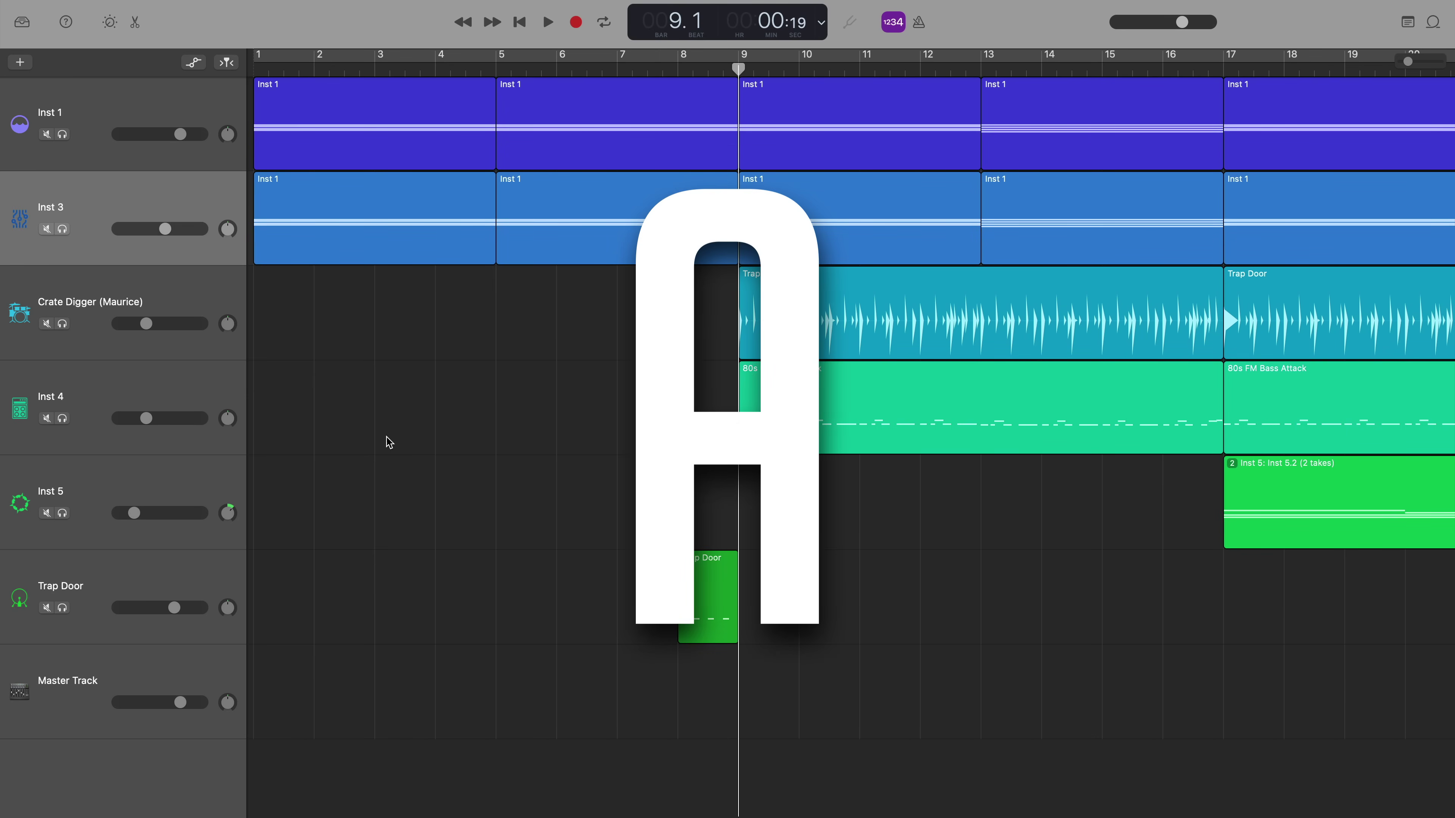
Show every track's automation and keep Pan as Inst 3's automated parameter.
{"action": "key", "text": "a"}
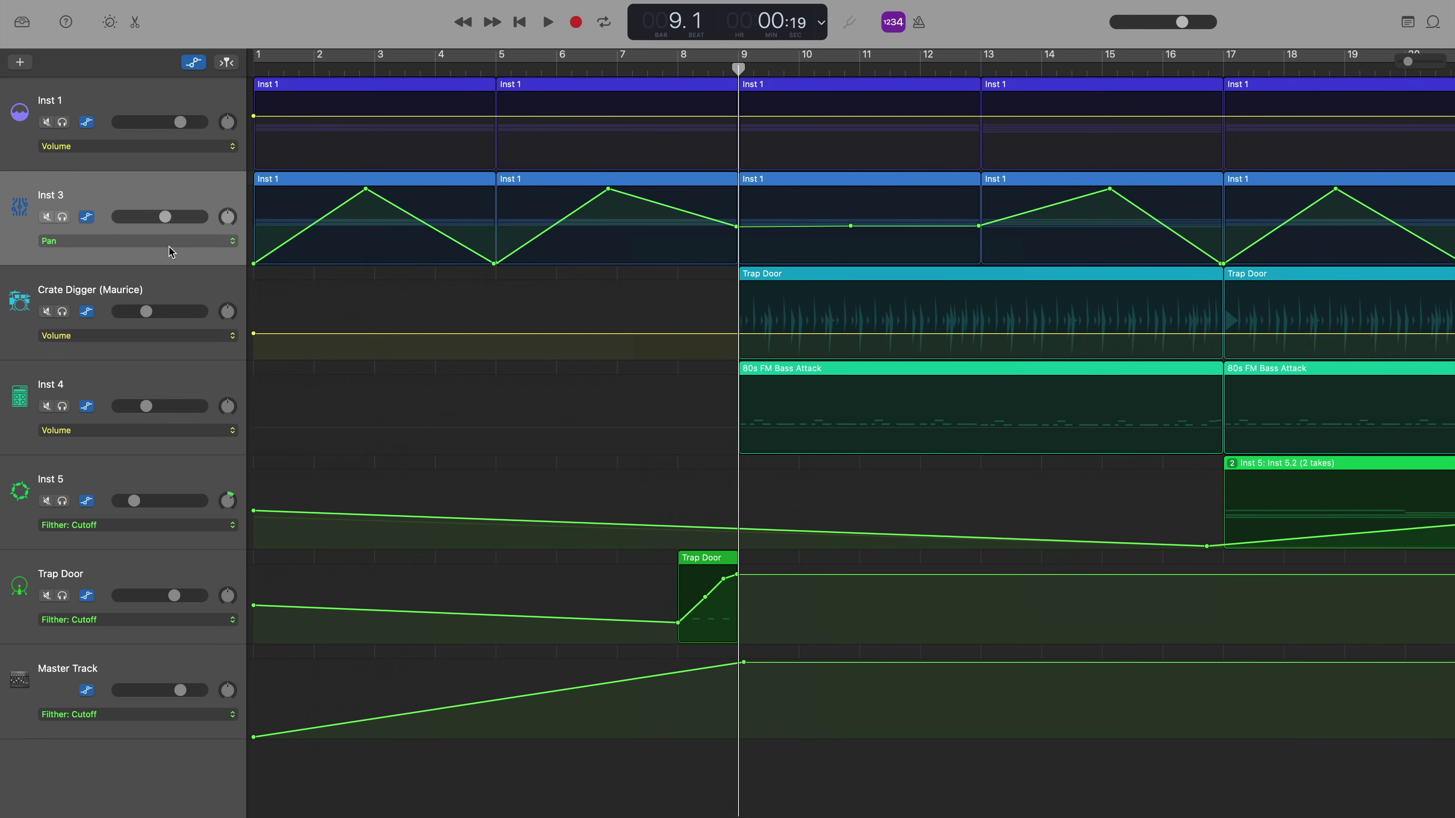
{"action": "left_click", "coordinate": [171, 242]}
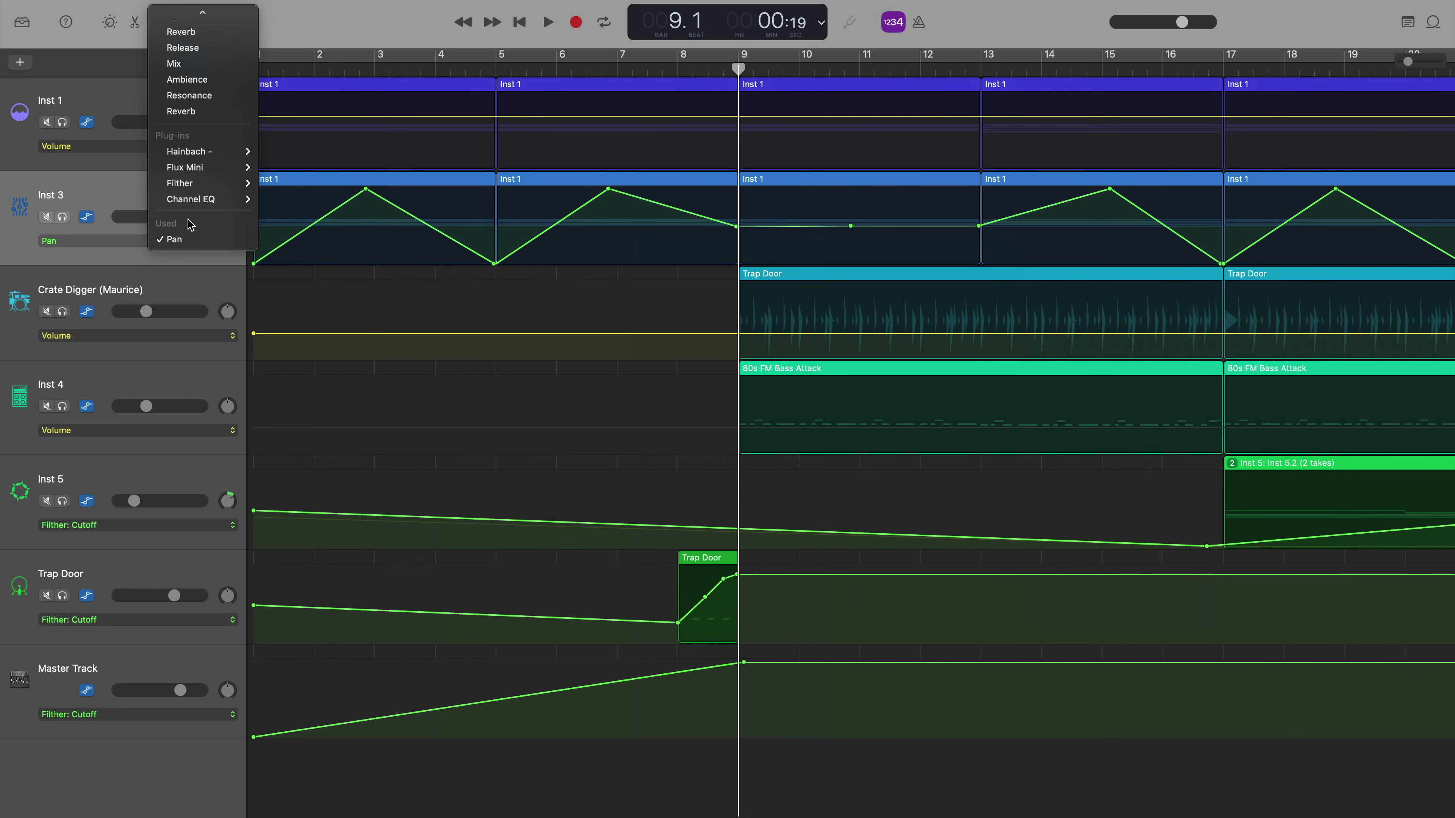
{"action": "scroll", "coordinate": [189, 225], "scroll_direction": "up", "scroll_amount": 3}
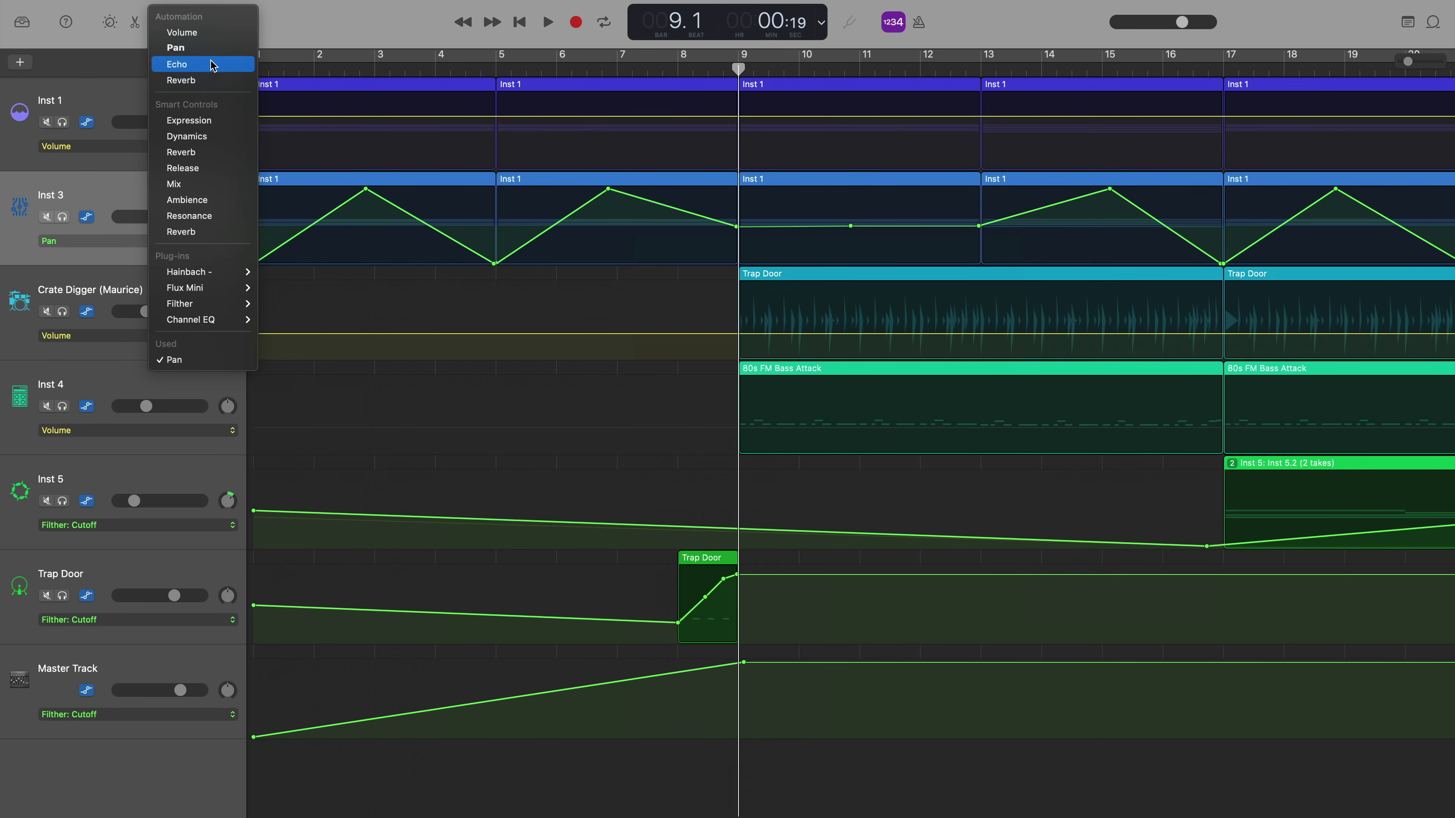
{"action": "left_click", "coordinate": [223, 54]}
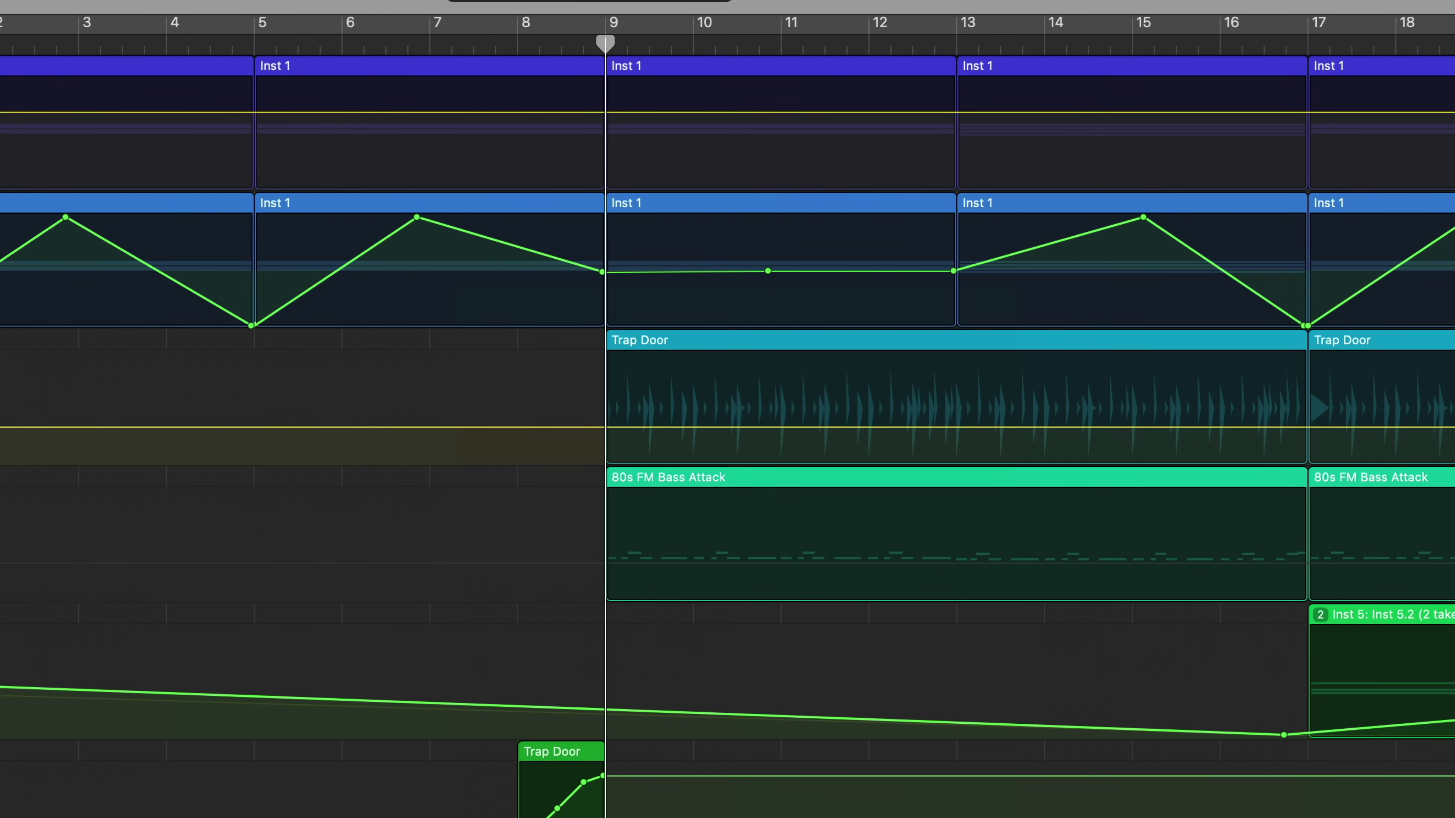
Solo Inst 3 and play its pan zigzag, stopping around bar 12.
{"action": "key", "text": "s"}
{"action": "key", "text": "space"}
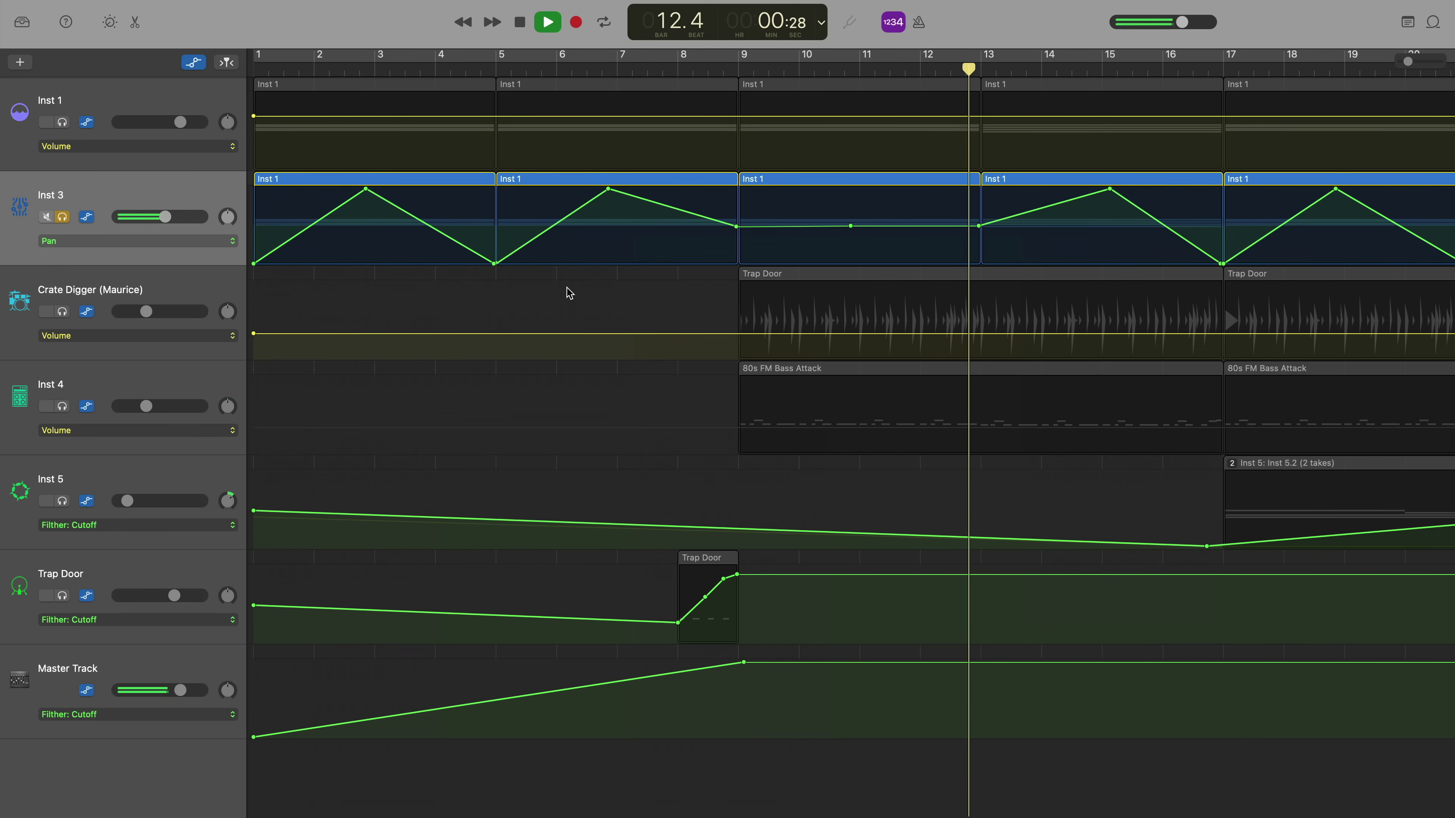
{"action": "key", "text": "space"}
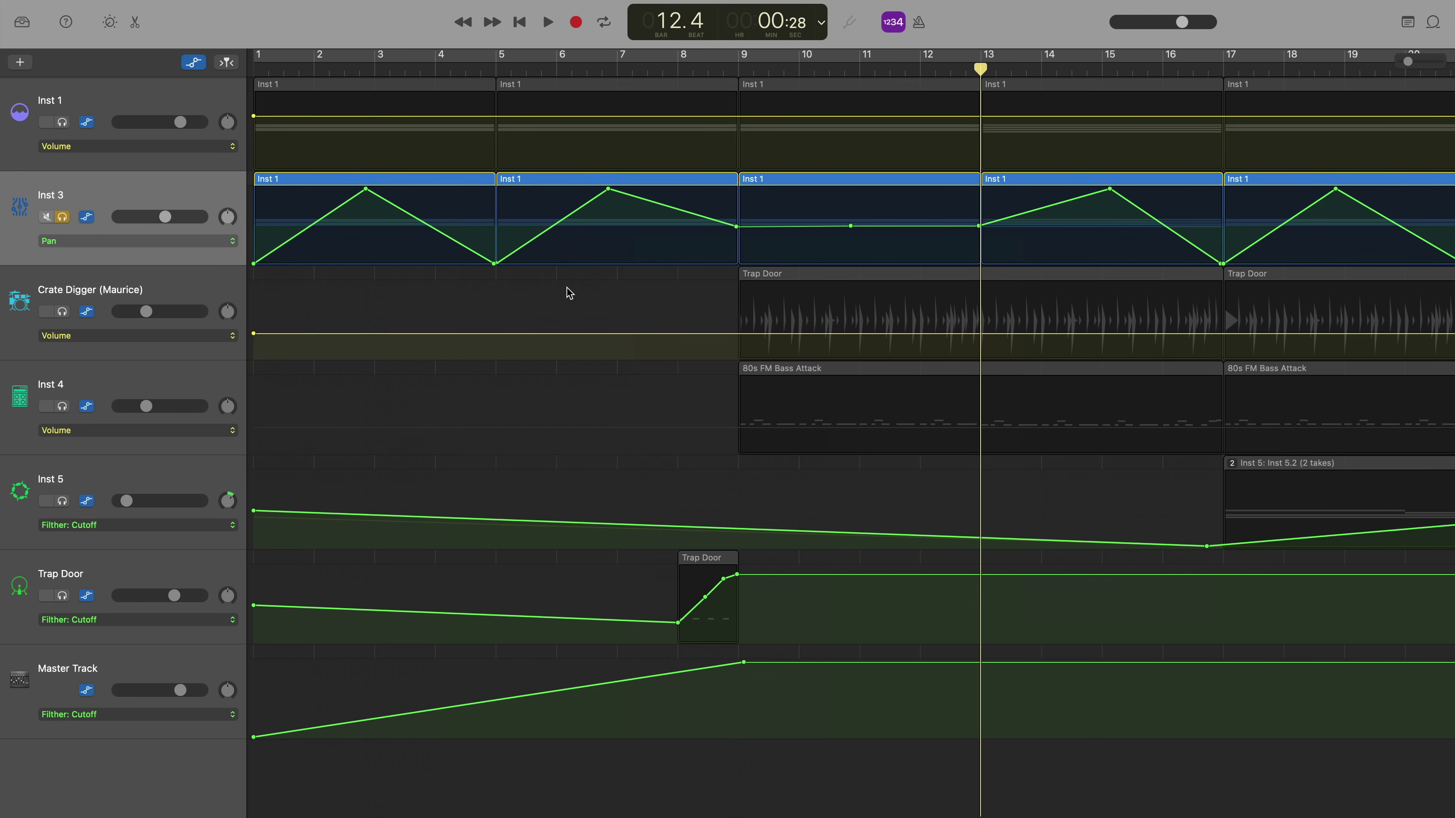
Drop the bar 9 pan point to the bottom, delete the stray point, and raise bar 11's point to the top.
{"action": "left_click_drag", "start_coordinate": [739, 226], "coordinate": [737, 250]}
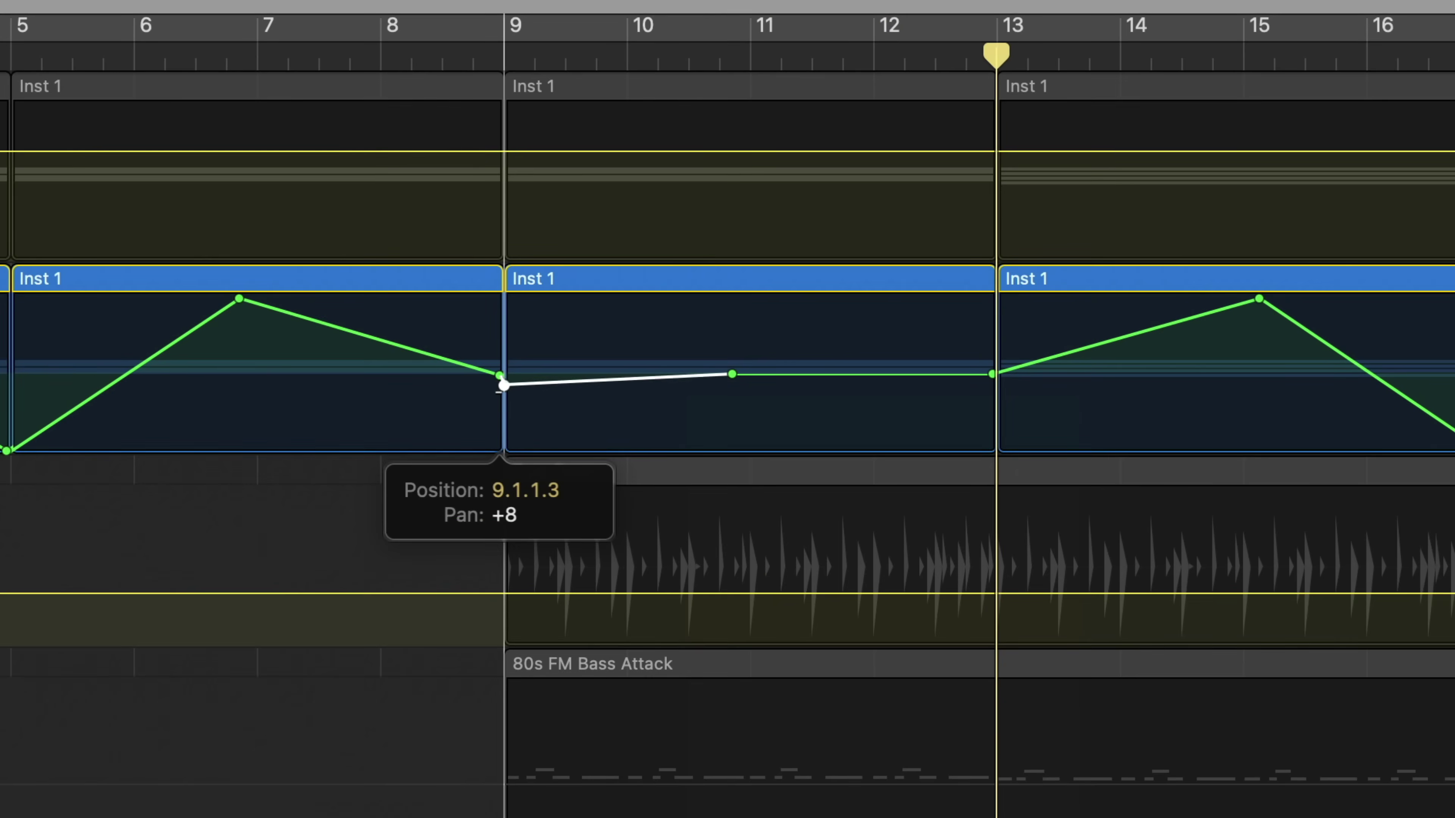
{"action": "left_click_drag", "start_coordinate": [503, 443], "coordinate": [503, 452]}
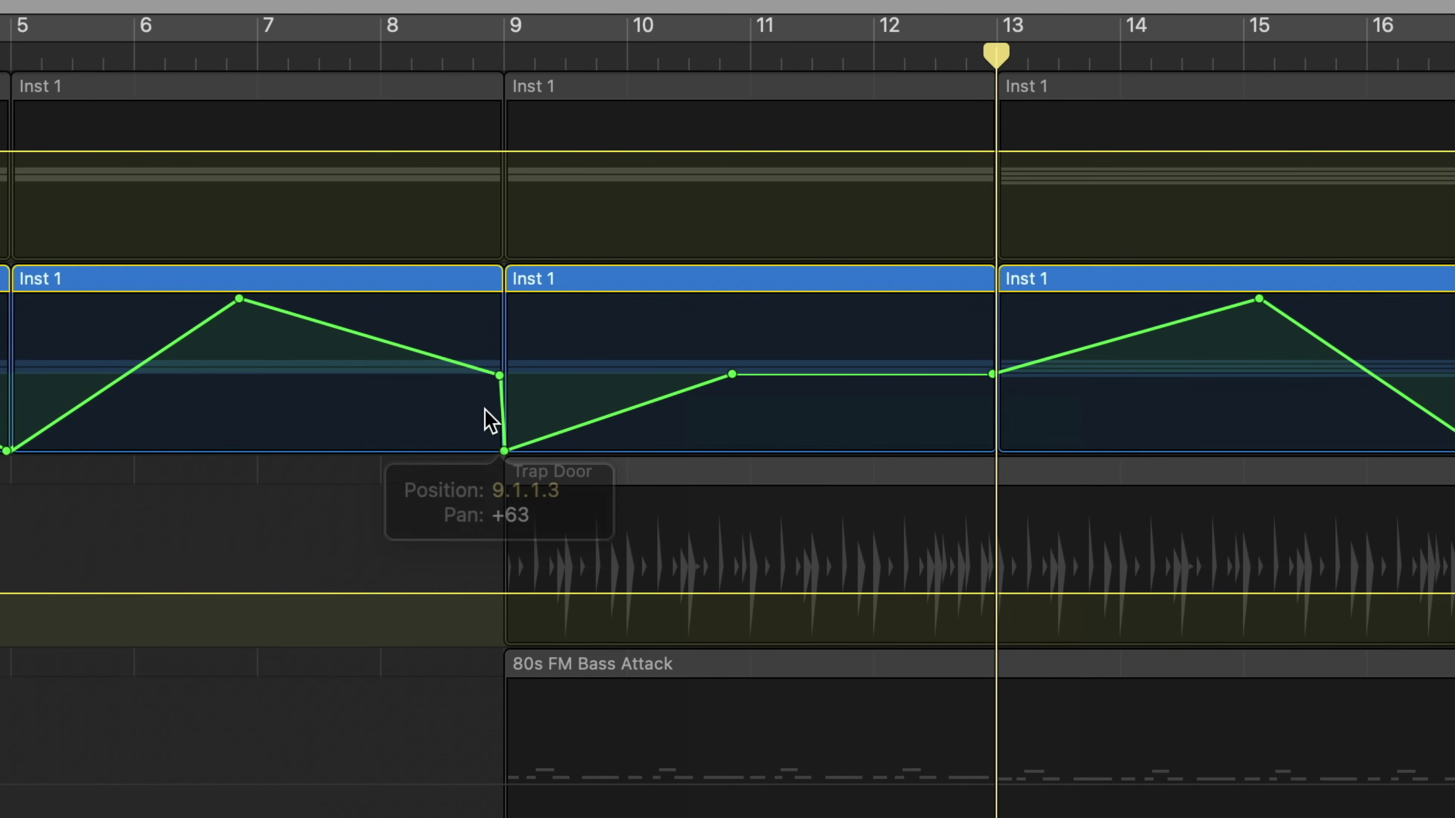
{"action": "left_click", "coordinate": [499, 376]}
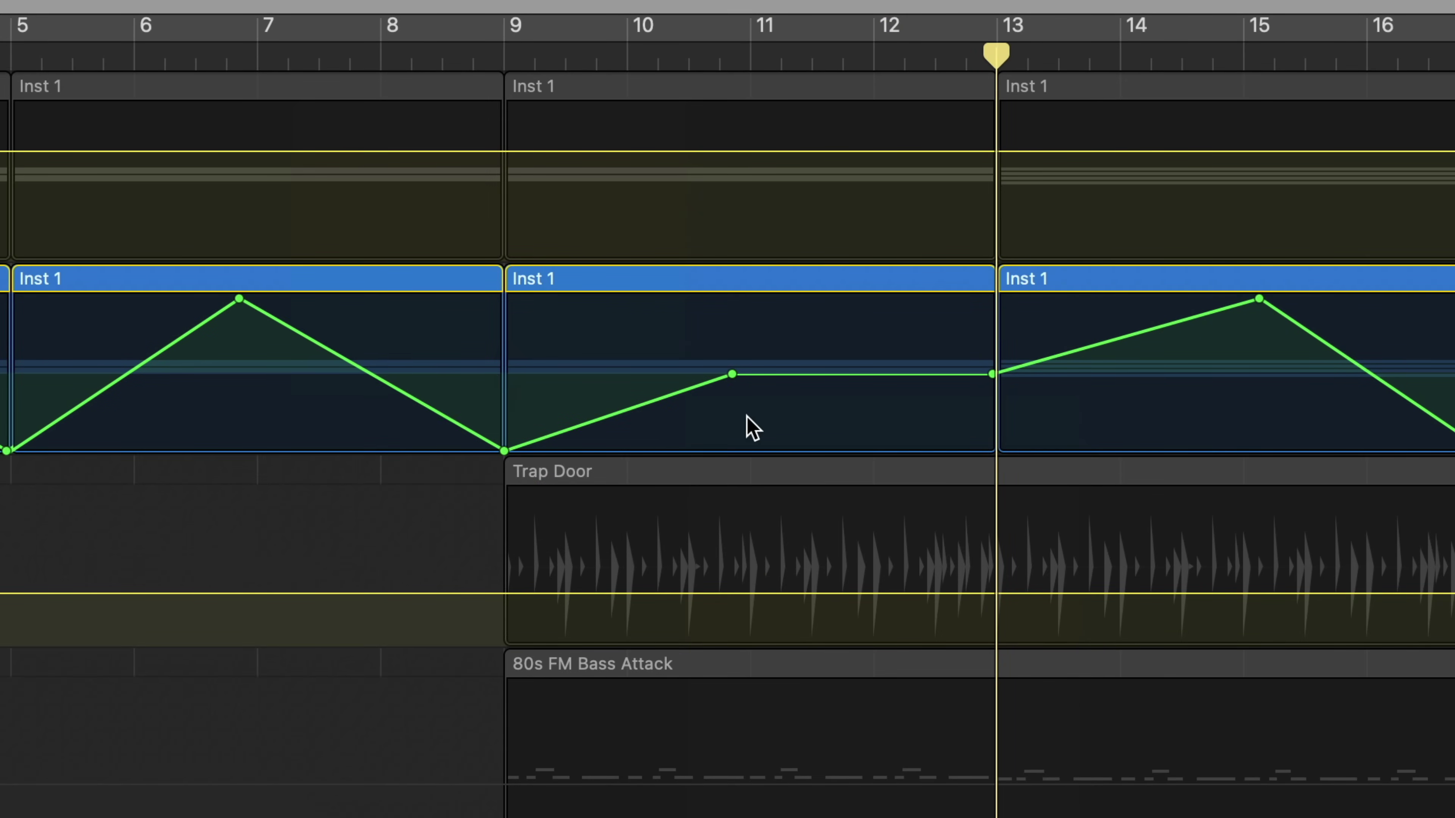
{"action": "left_click_drag", "start_coordinate": [732, 375], "coordinate": [732, 298]}
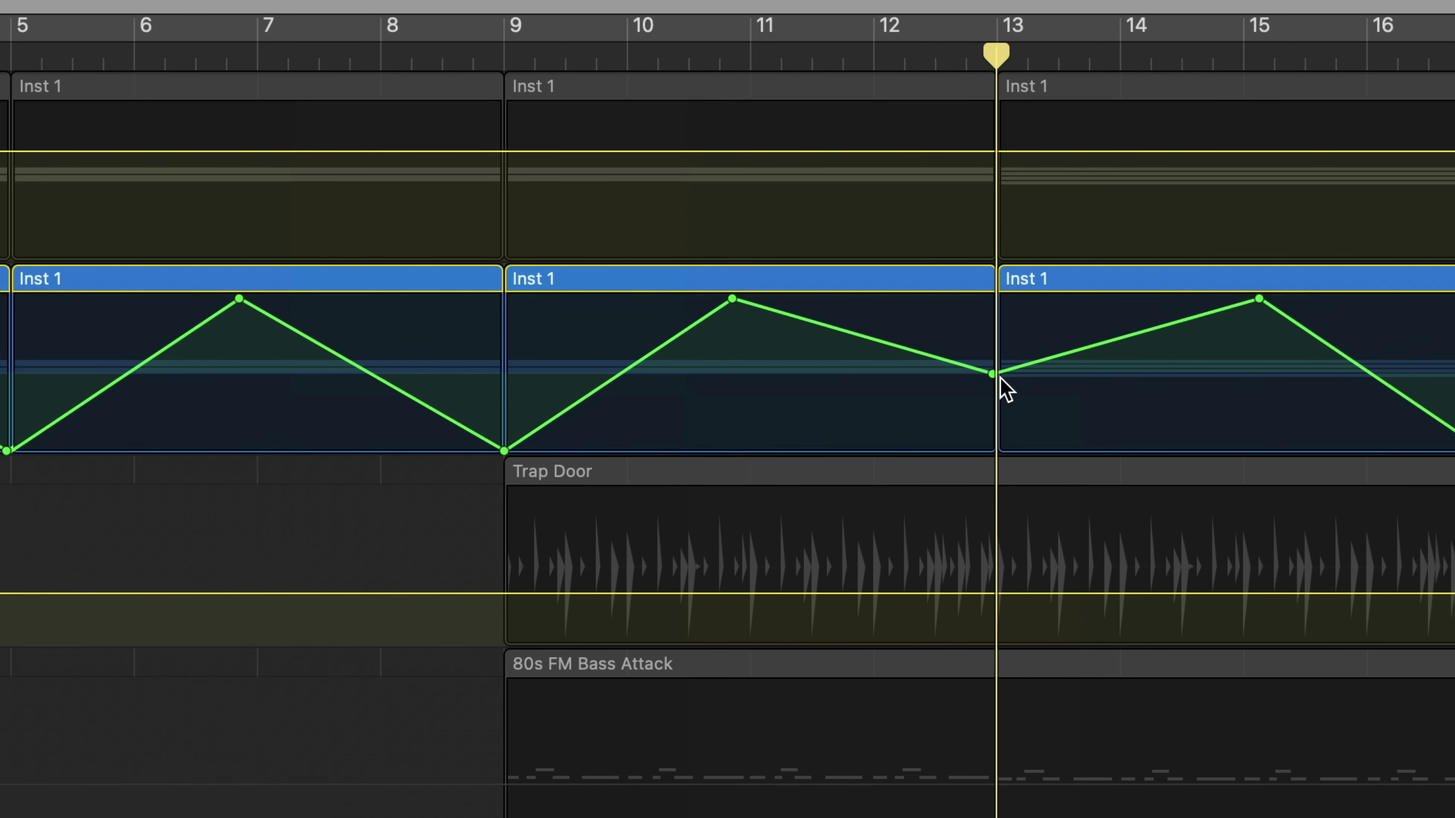
{"action": "left_click_drag", "start_coordinate": [992, 374], "coordinate": [991, 451]}
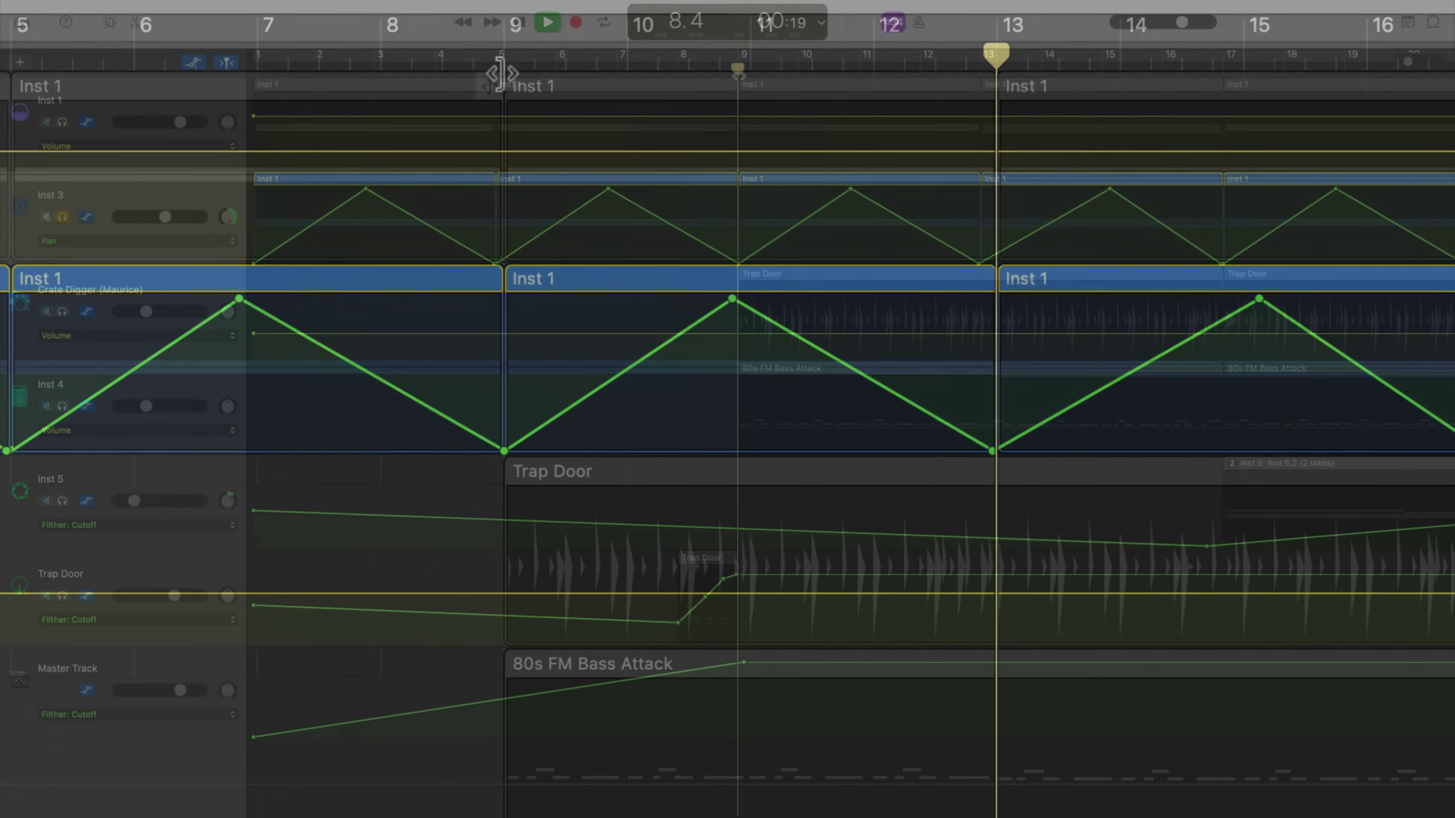
Play from bar 9 and turn off Inst 3's solo so all tracks play.
{"action": "left_click", "coordinate": [505, 62]}
{"action": "key", "text": "space"}
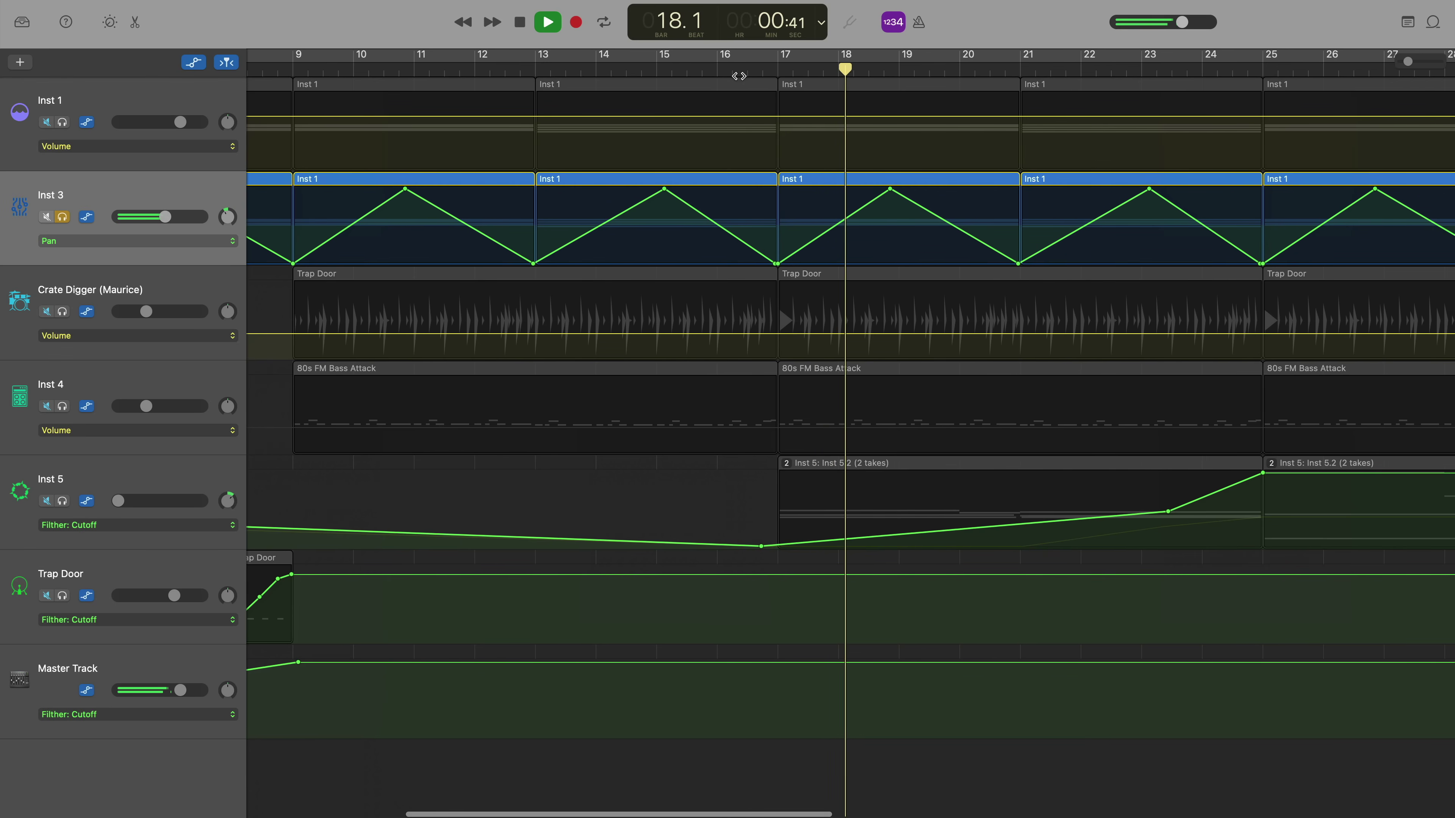
{"action": "left_click", "coordinate": [63, 217]}
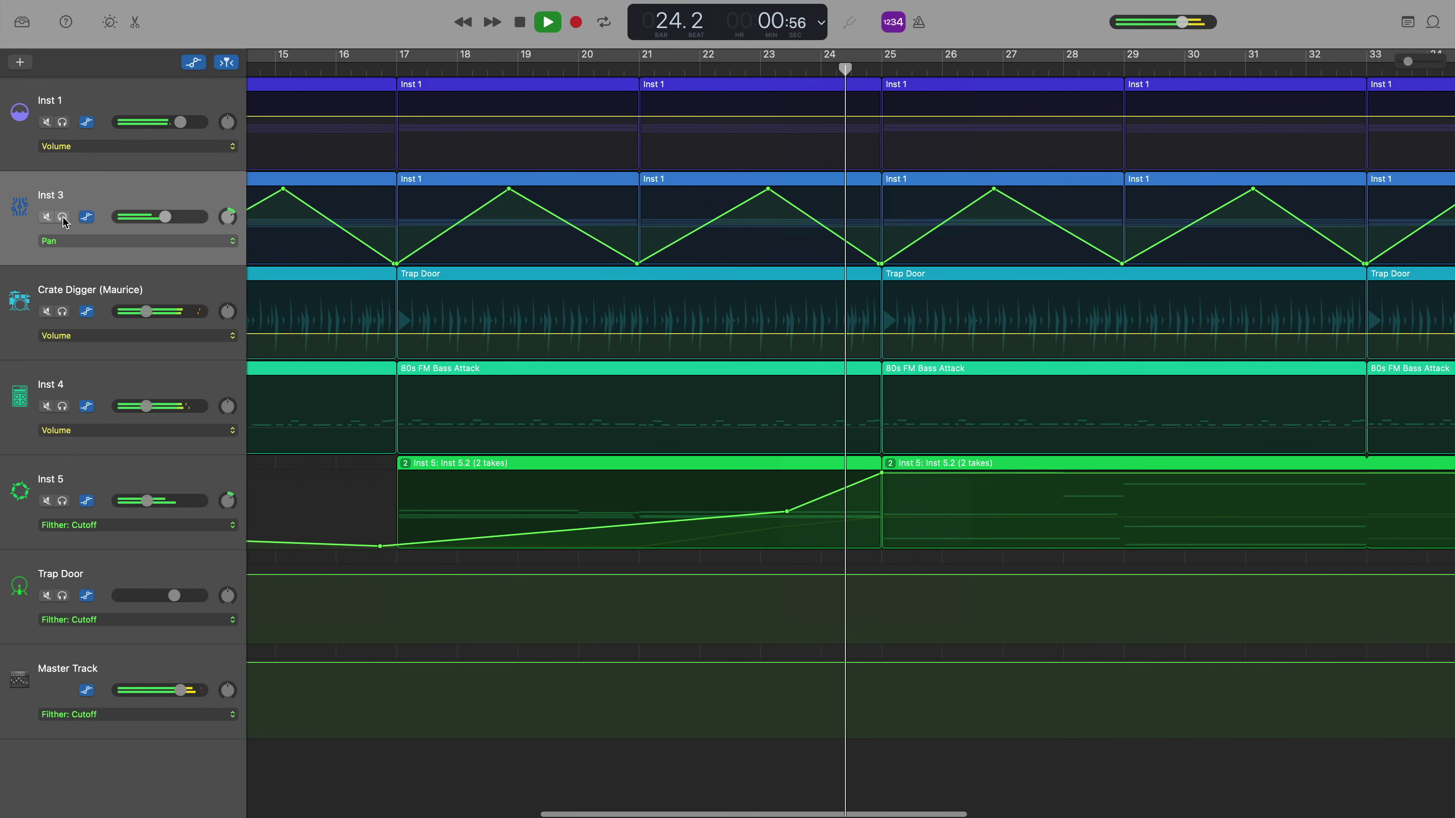
Hide the automation lanes with the A key to show plain regions.
{"action": "key", "text": "a"}
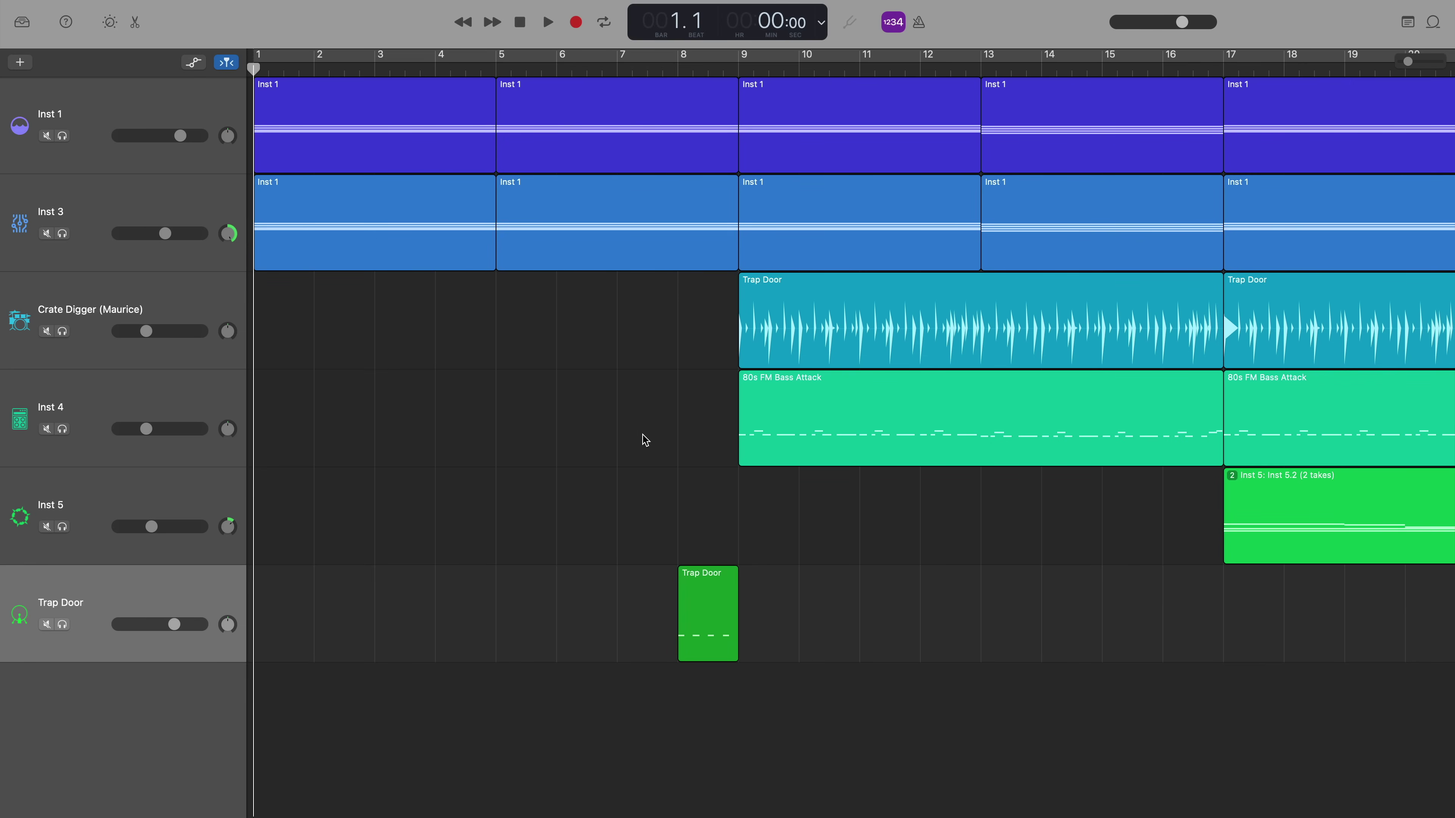
Show the Master Track from the Track menu.
{"action": "mouse_move", "coordinate": [248, 7]}
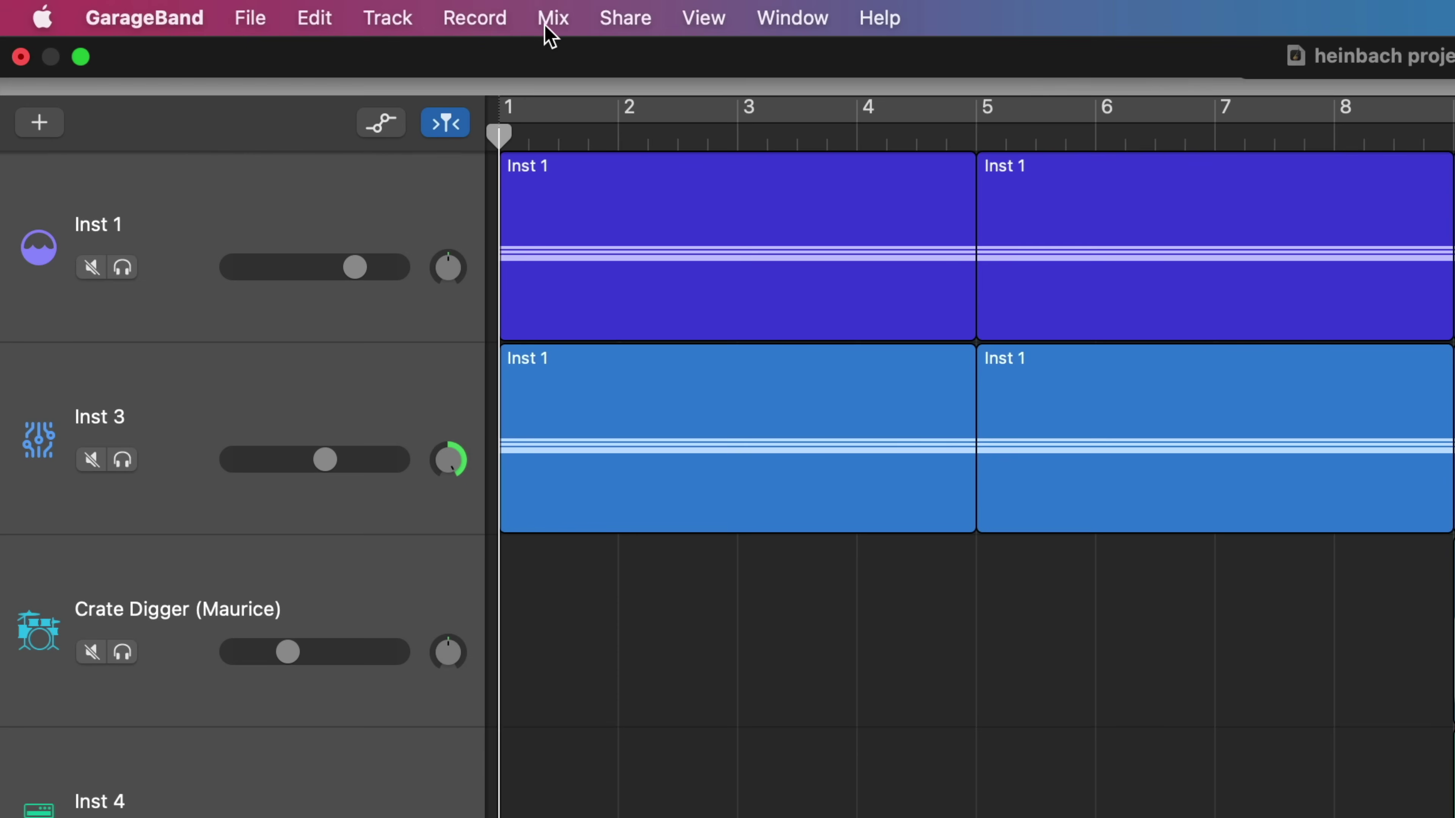
{"action": "left_click", "coordinate": [388, 20]}
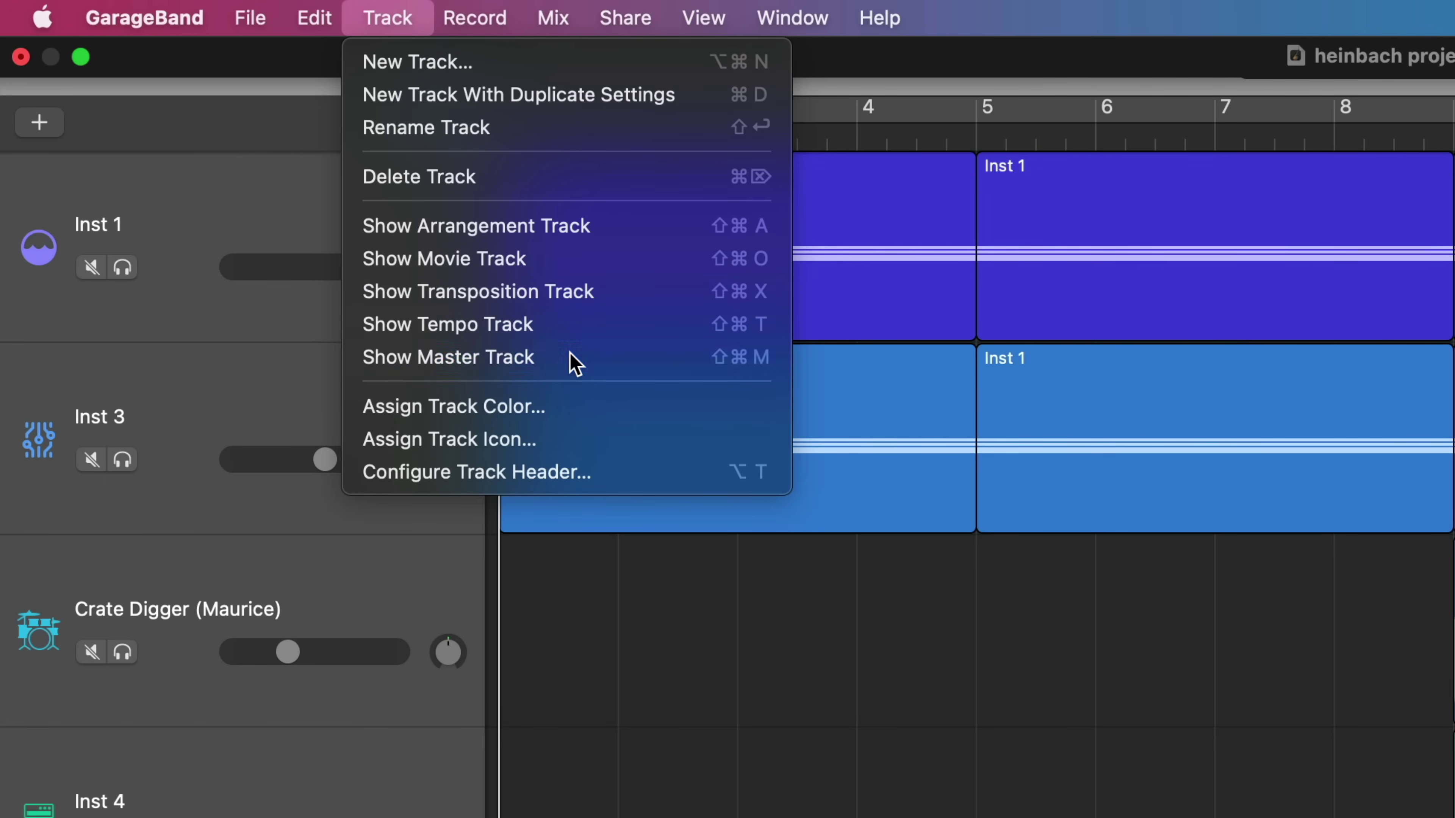
{"action": "left_click", "coordinate": [574, 362]}
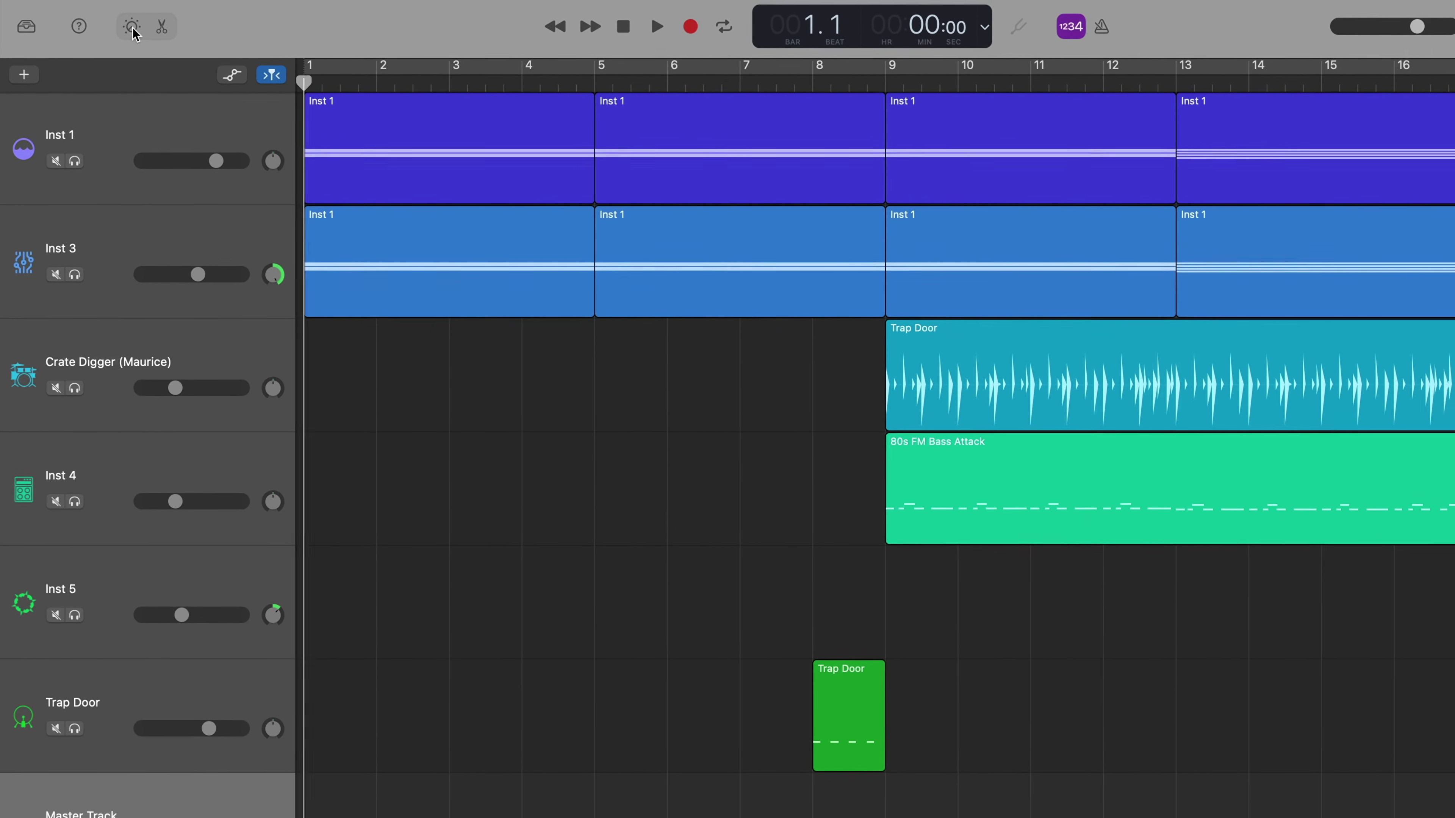
Open Smart Controls and view the plug-in choices for the Master Track's AutoFilter slot.
{"action": "left_click", "coordinate": [118, 26]}
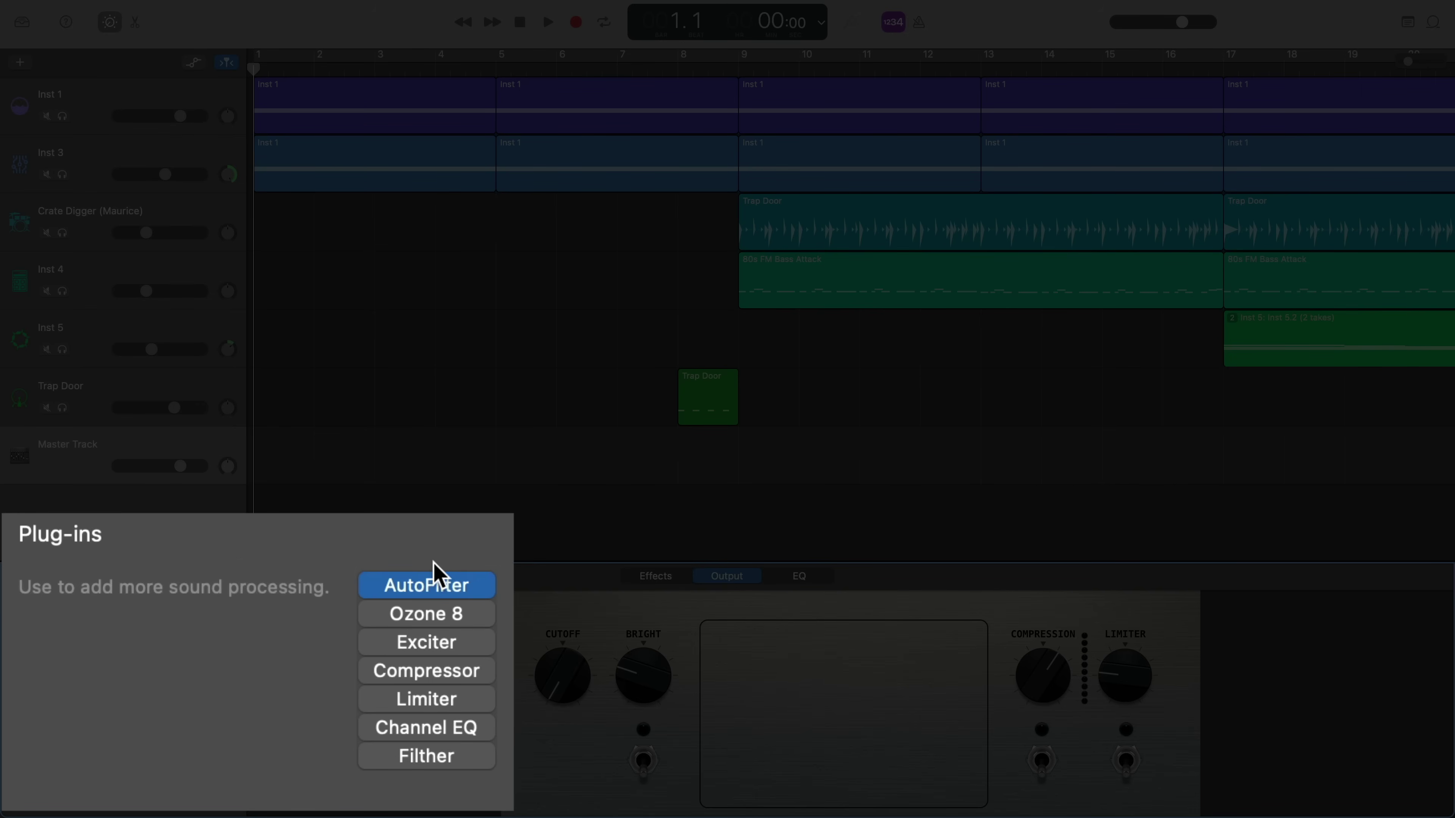
{"action": "mouse_move", "coordinate": [434, 589]}
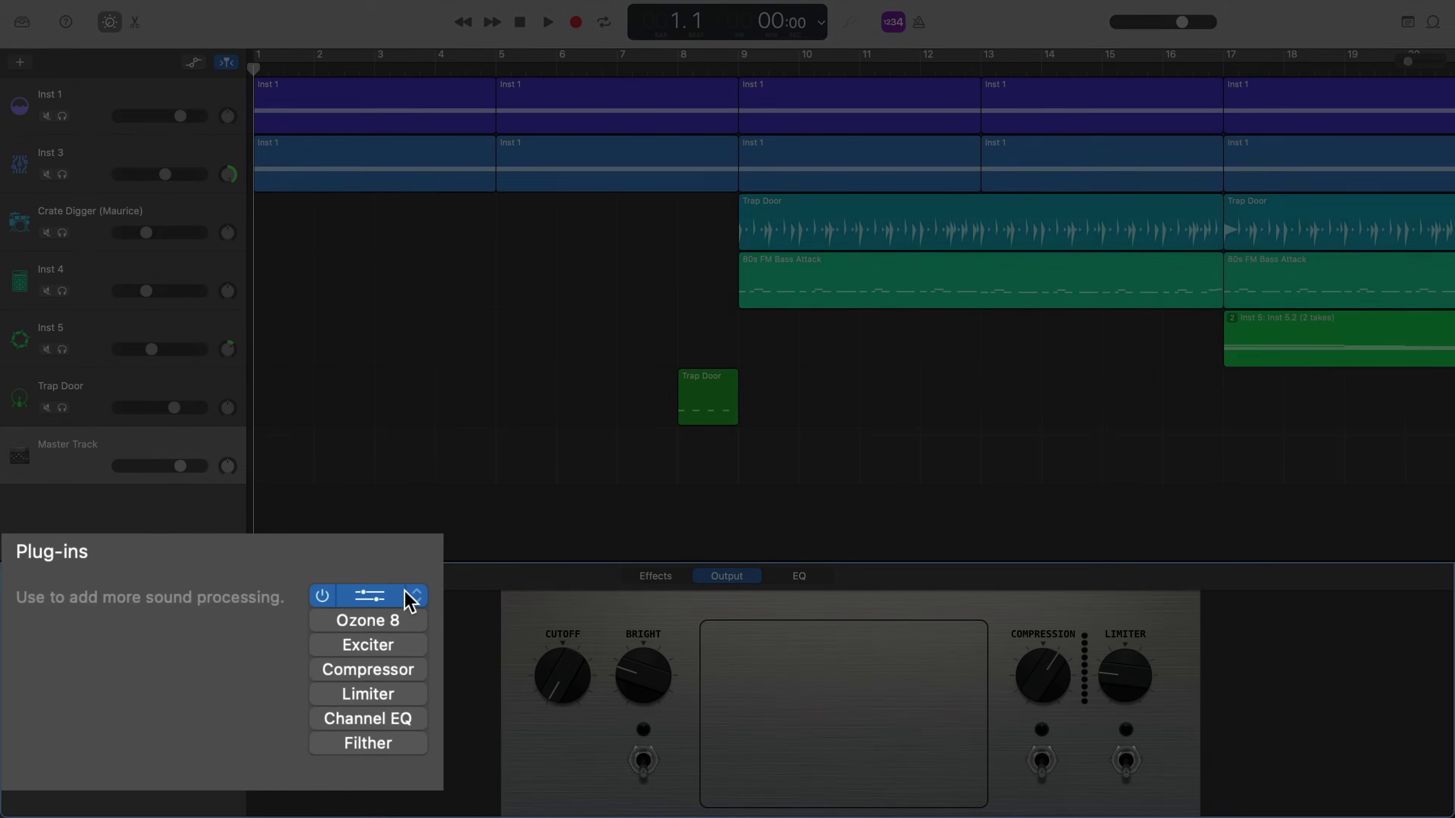
{"action": "left_click", "coordinate": [215, 630]}
{"action": "mouse_move", "coordinate": [246, 688]}
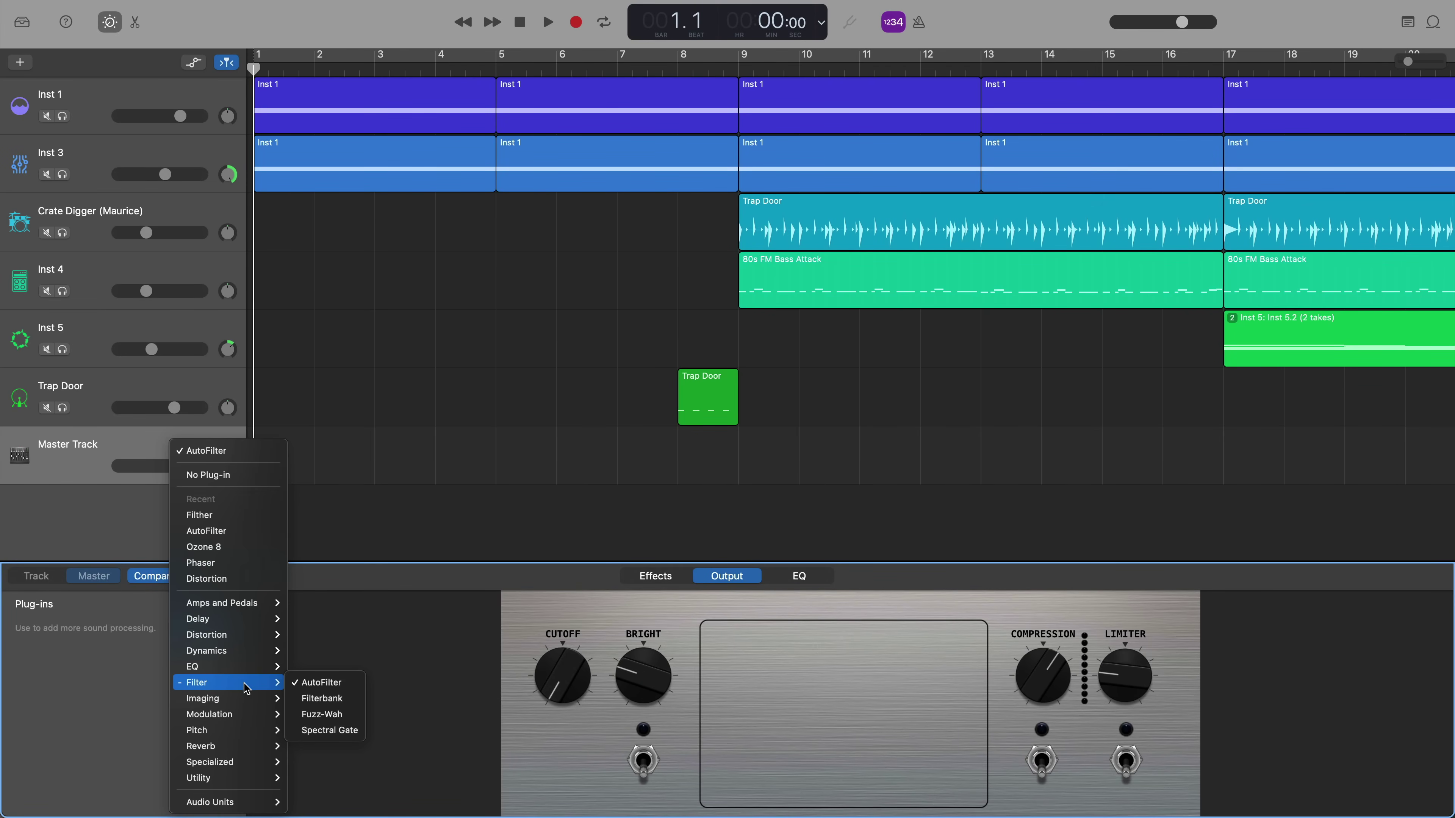
Keep AutoFilter loaded, show all automation lanes, and set the Master Track to automate AutoFilter Cutoff.
{"action": "left_click", "coordinate": [163, 528]}
{"action": "key", "text": "a"}
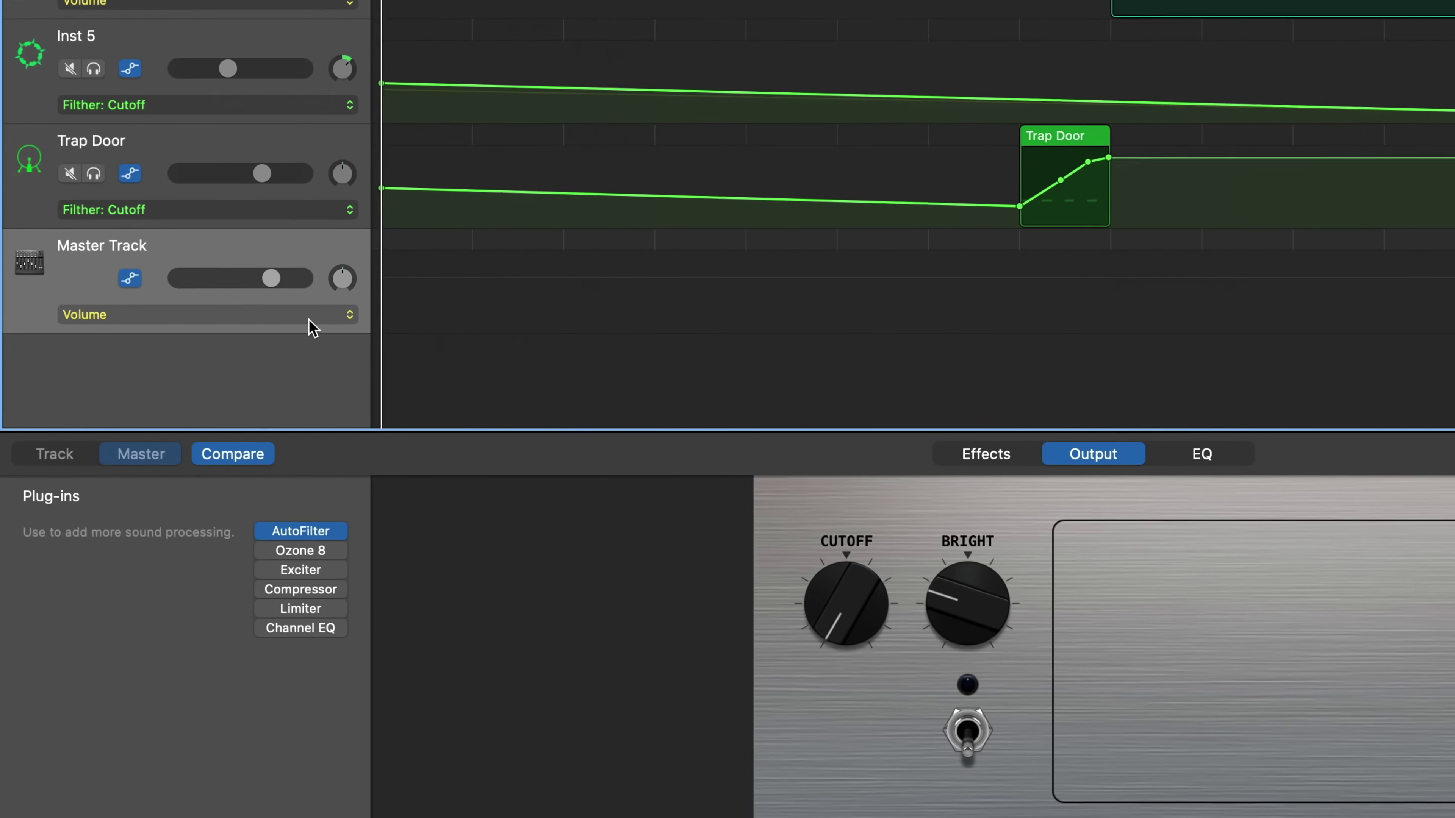
{"action": "left_click", "coordinate": [206, 486]}
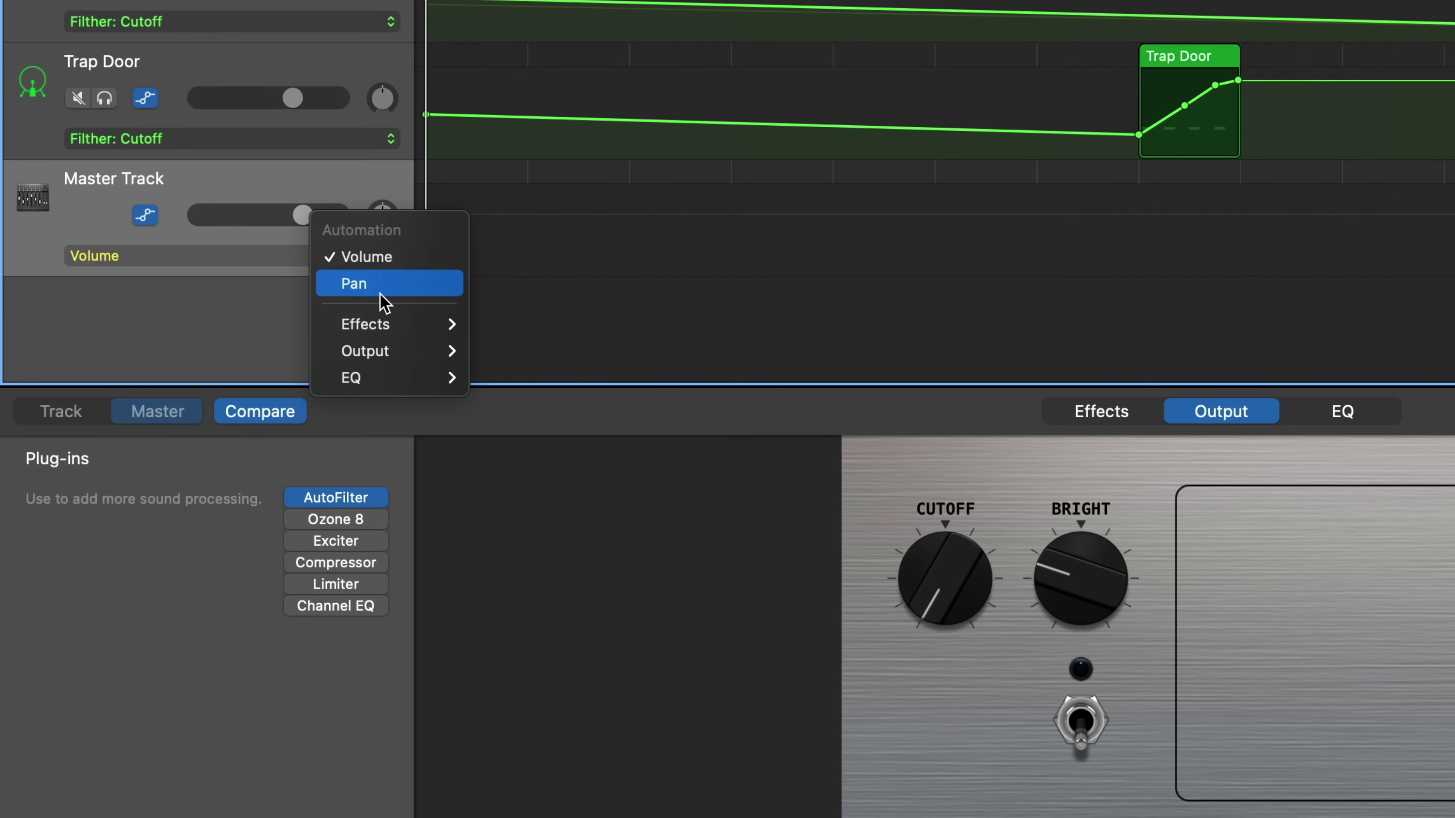
{"action": "mouse_move", "coordinate": [461, 346]}
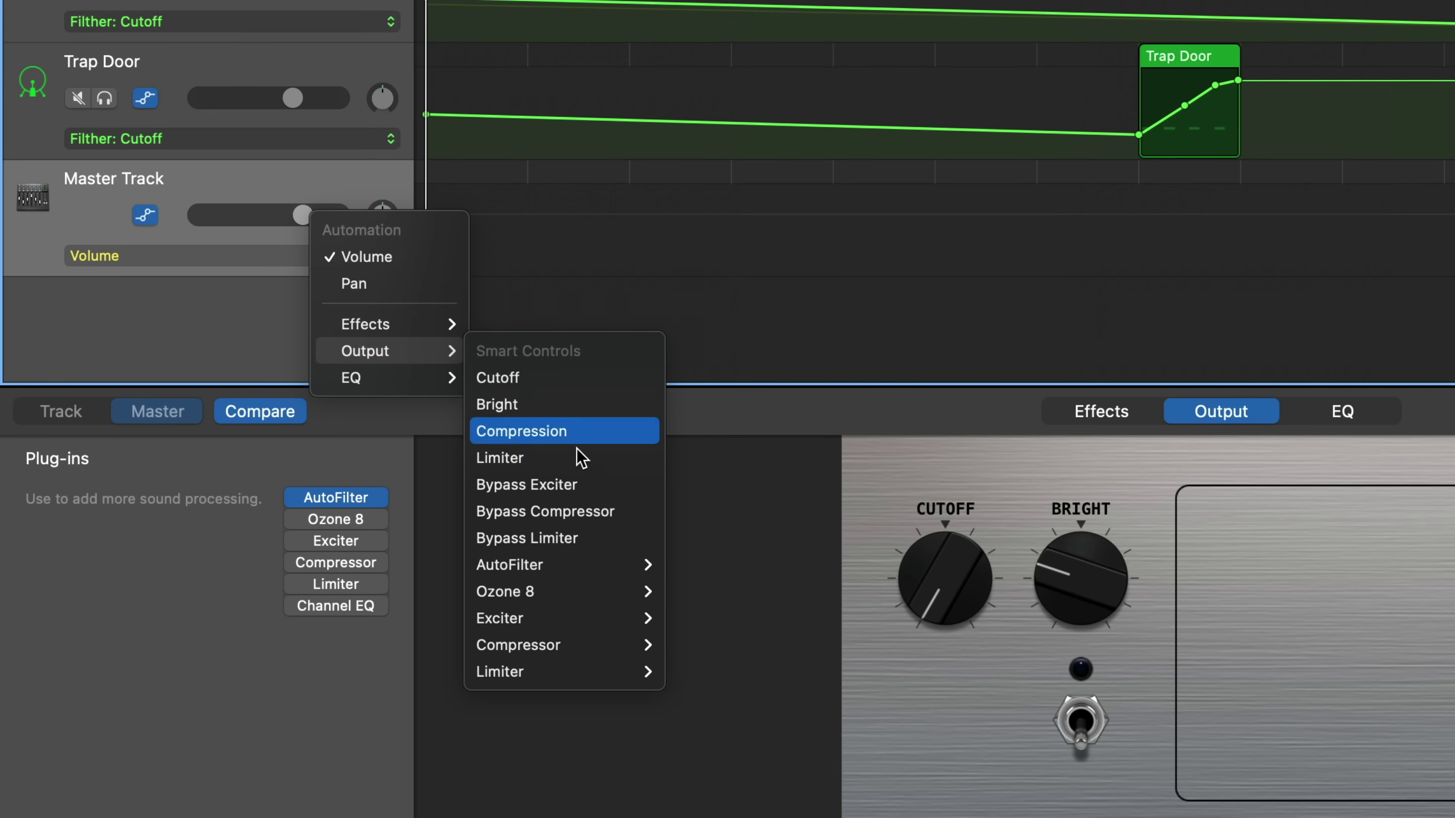
{"action": "mouse_move", "coordinate": [616, 571]}
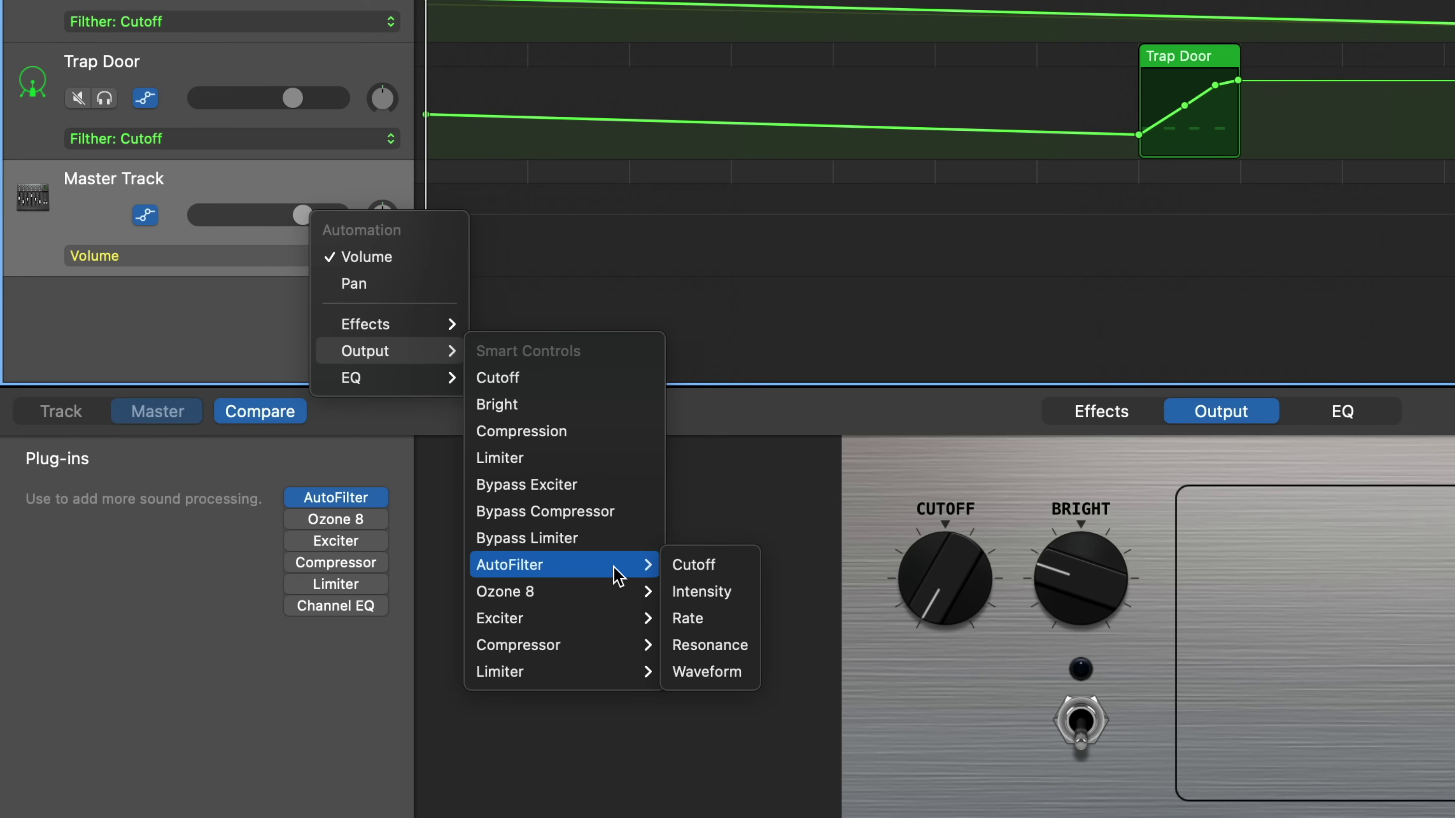
{"action": "left_click", "coordinate": [694, 565]}
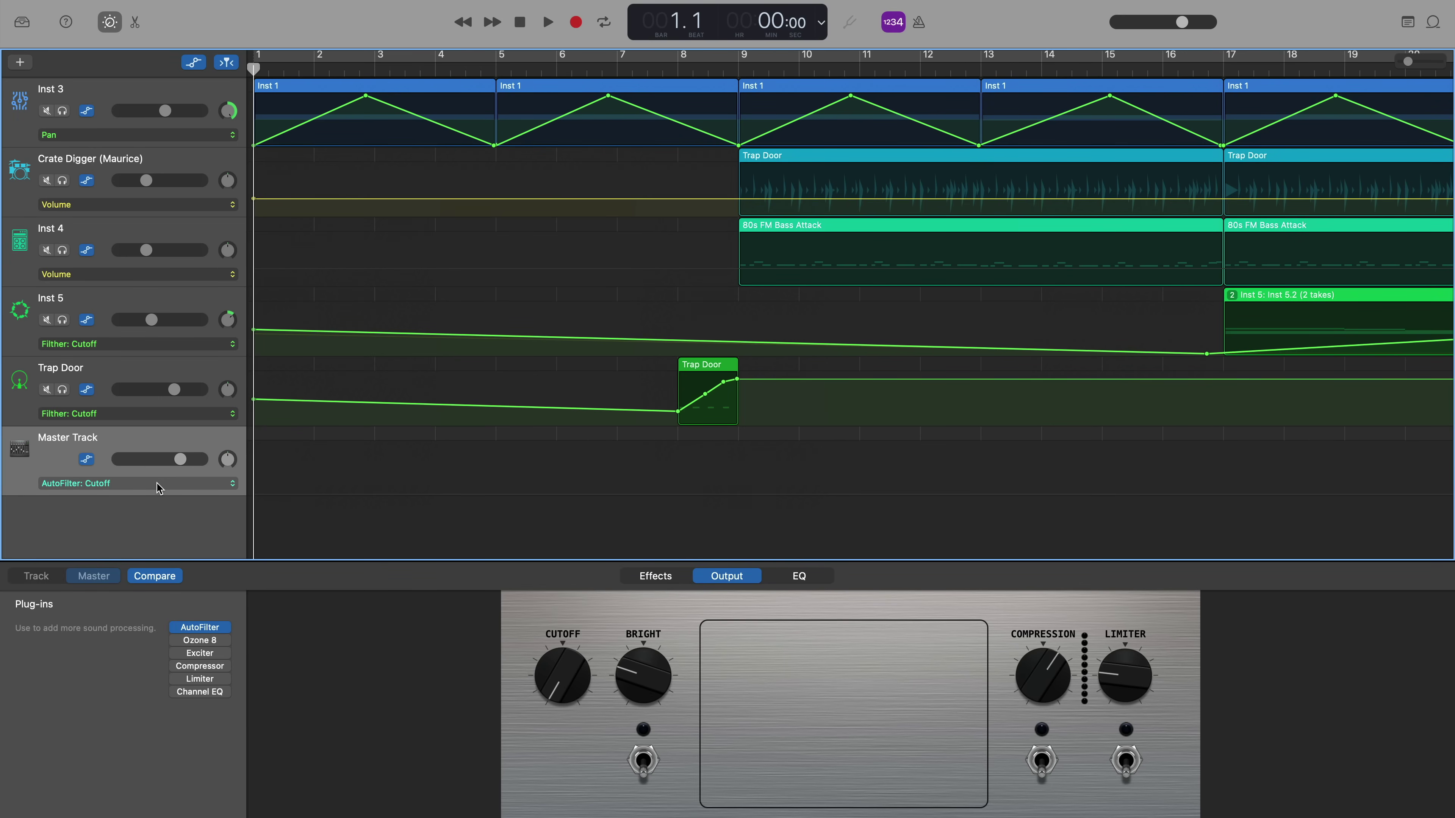
Play the project briefly, then return the playhead to the start.
{"action": "key", "text": "space"}
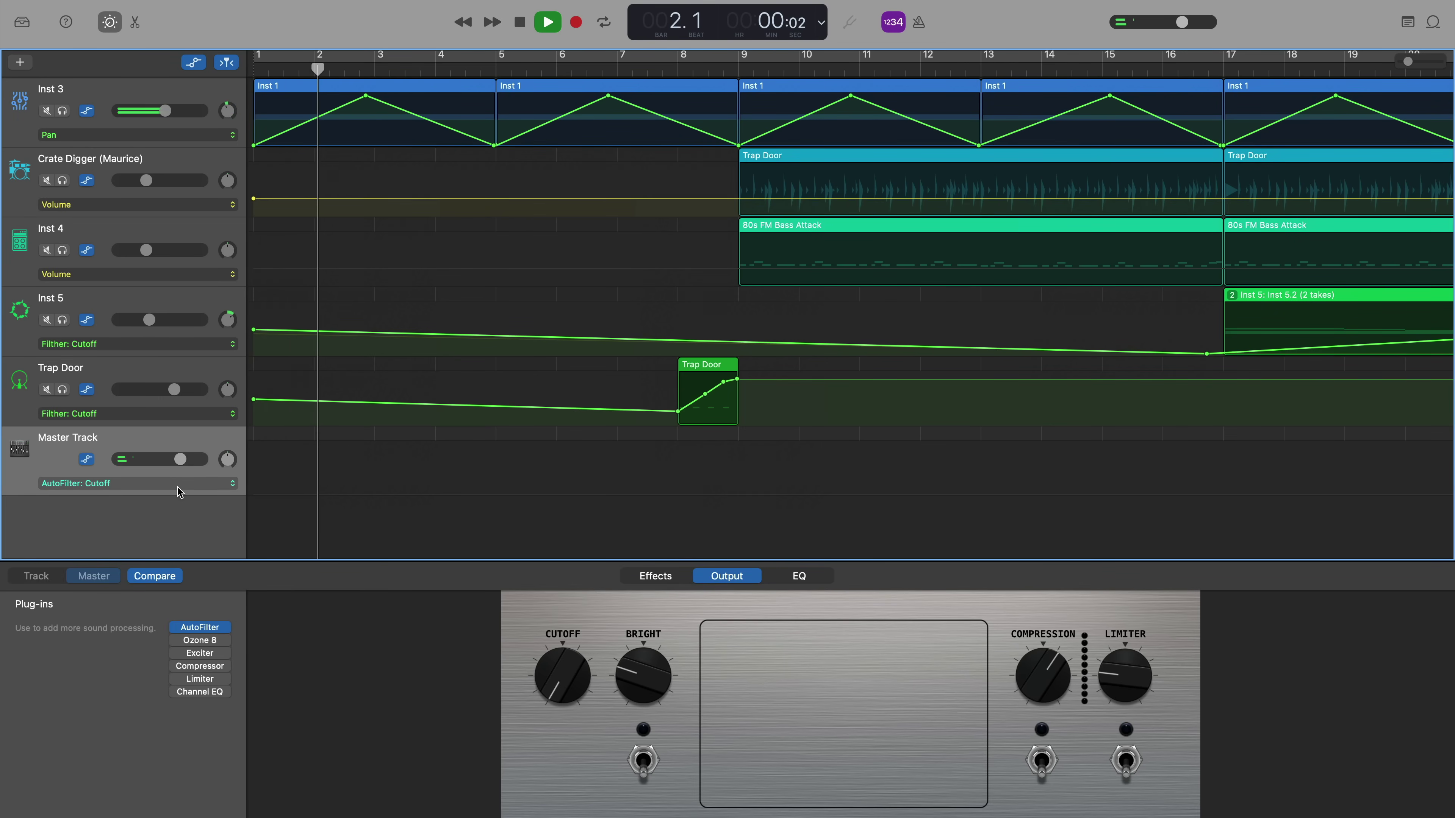
{"action": "key", "text": "space"}
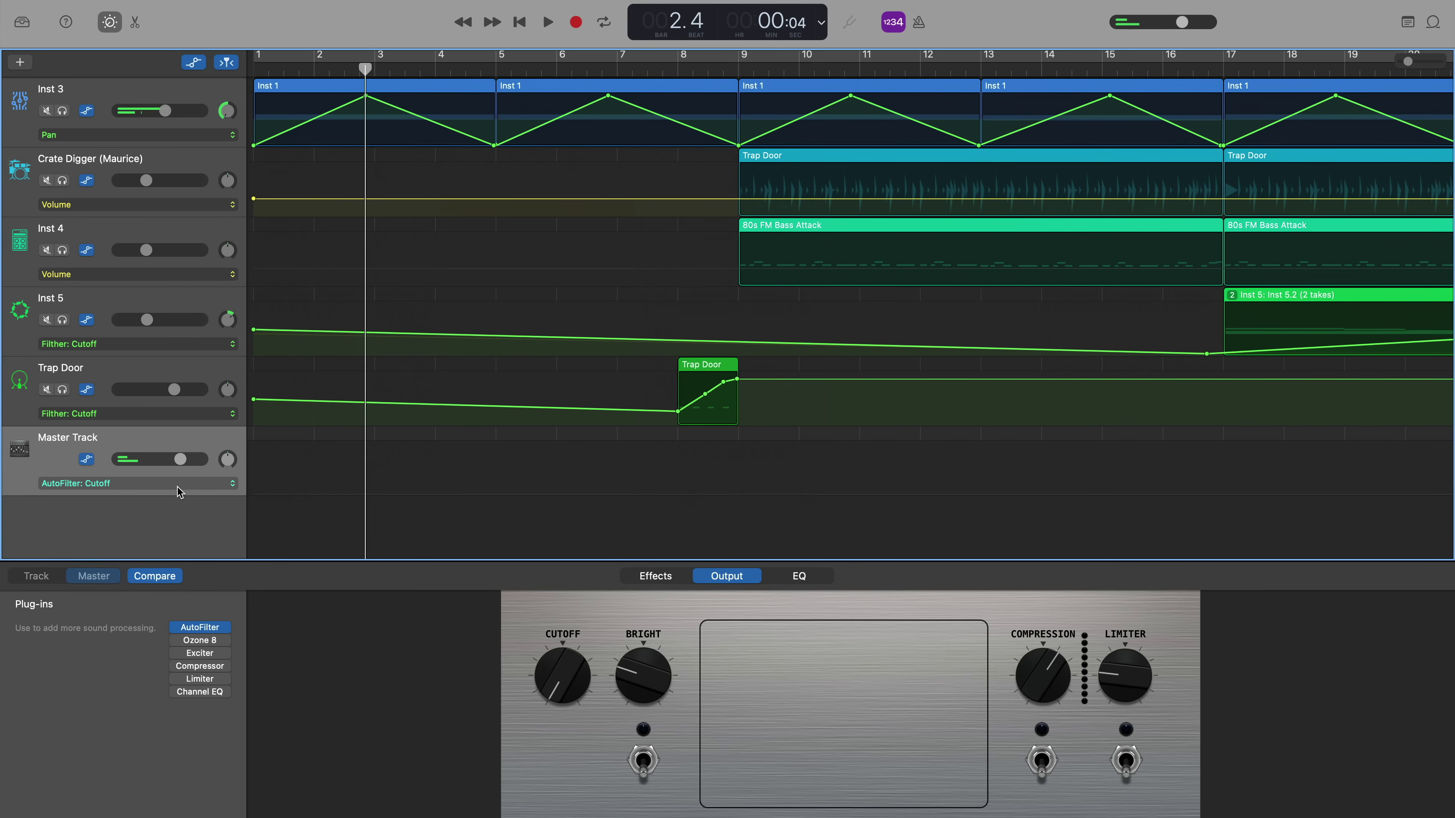
{"action": "key", "text": "Return"}
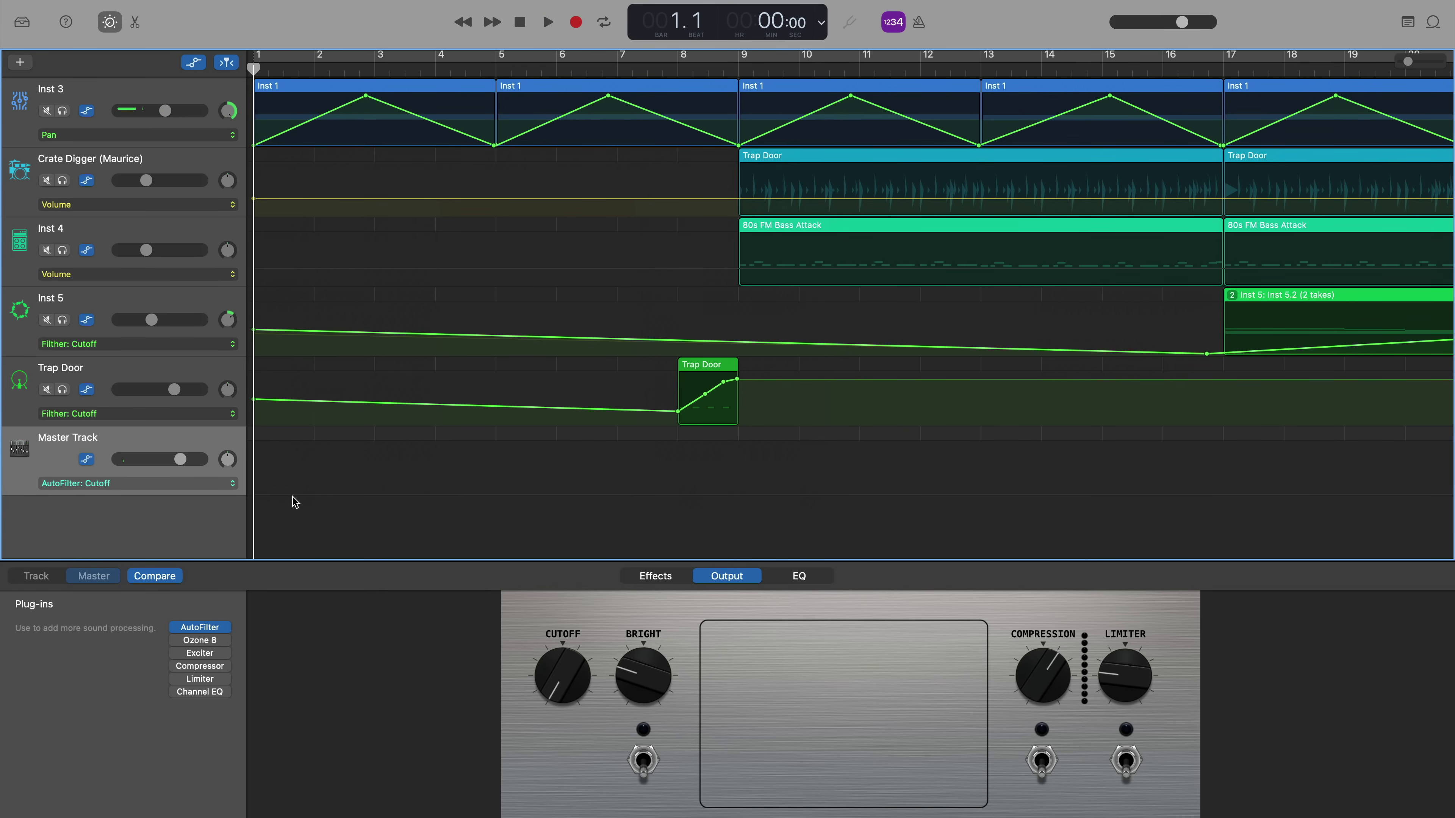
Enable Master Track automation and place a Cutoff point at bar 9, 100%.
{"action": "left_click", "coordinate": [256, 500]}
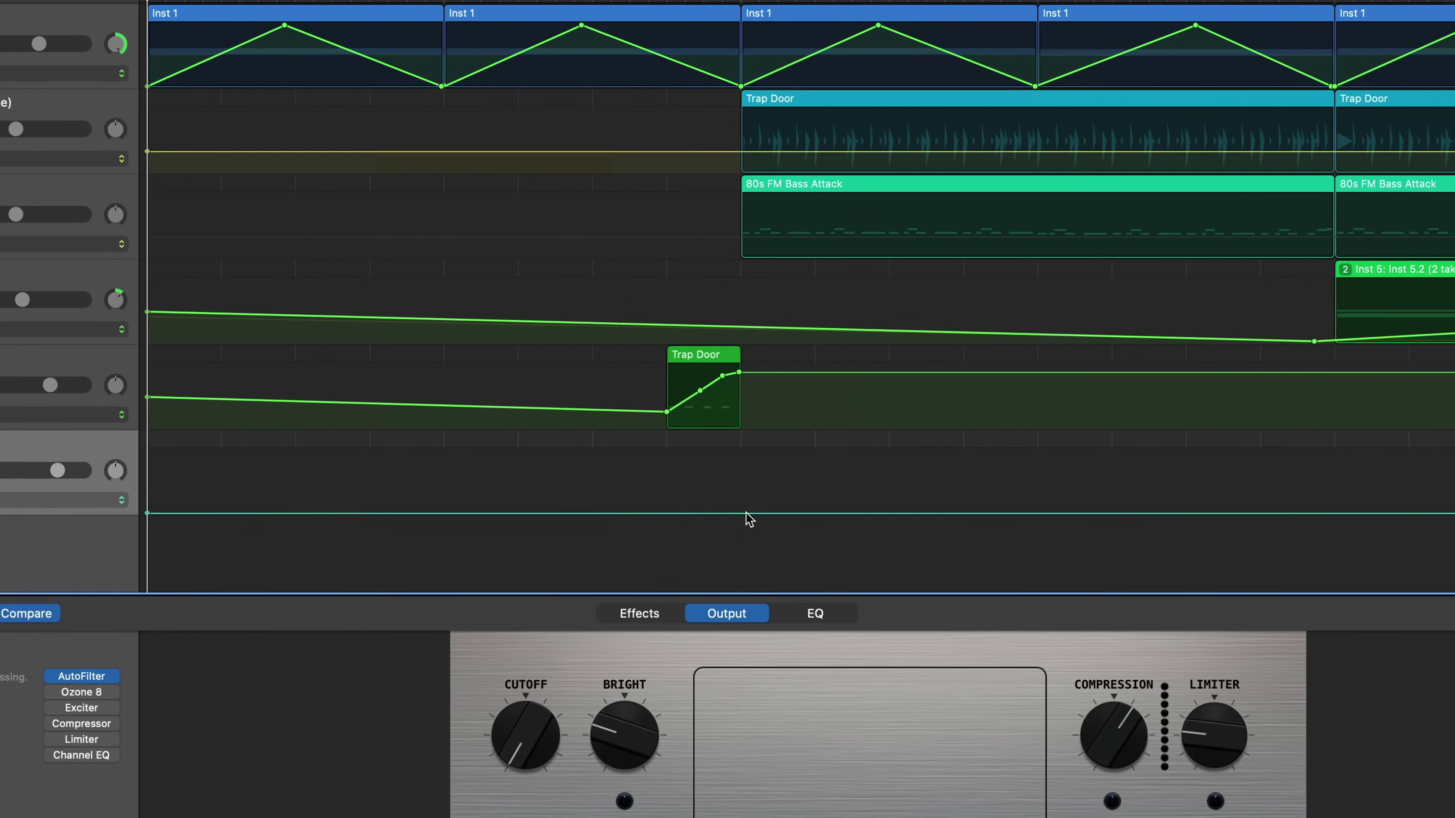
{"action": "left_click", "coordinate": [748, 521]}
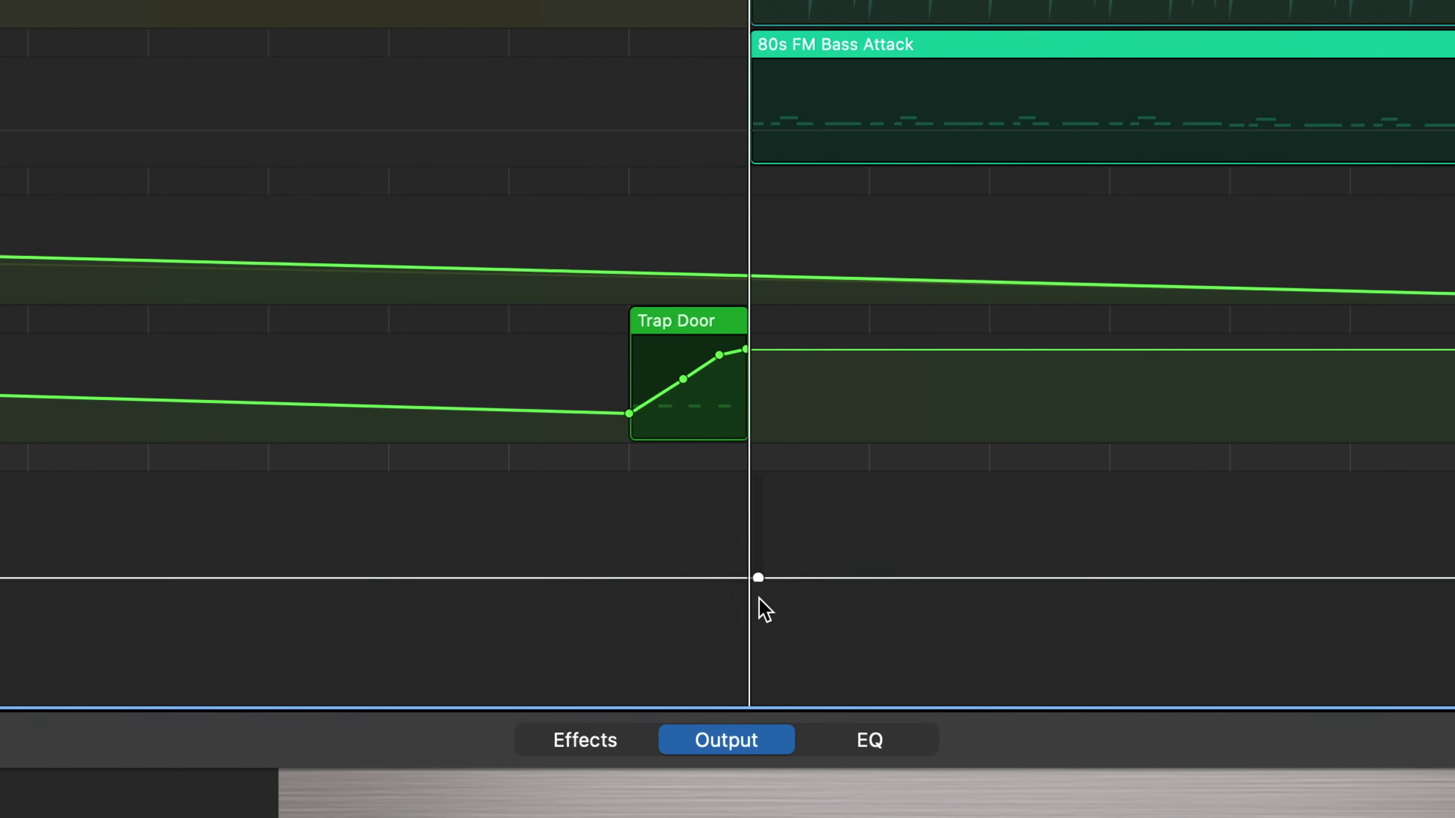
{"action": "left_click_drag", "start_coordinate": [760, 586], "coordinate": [749, 484]}
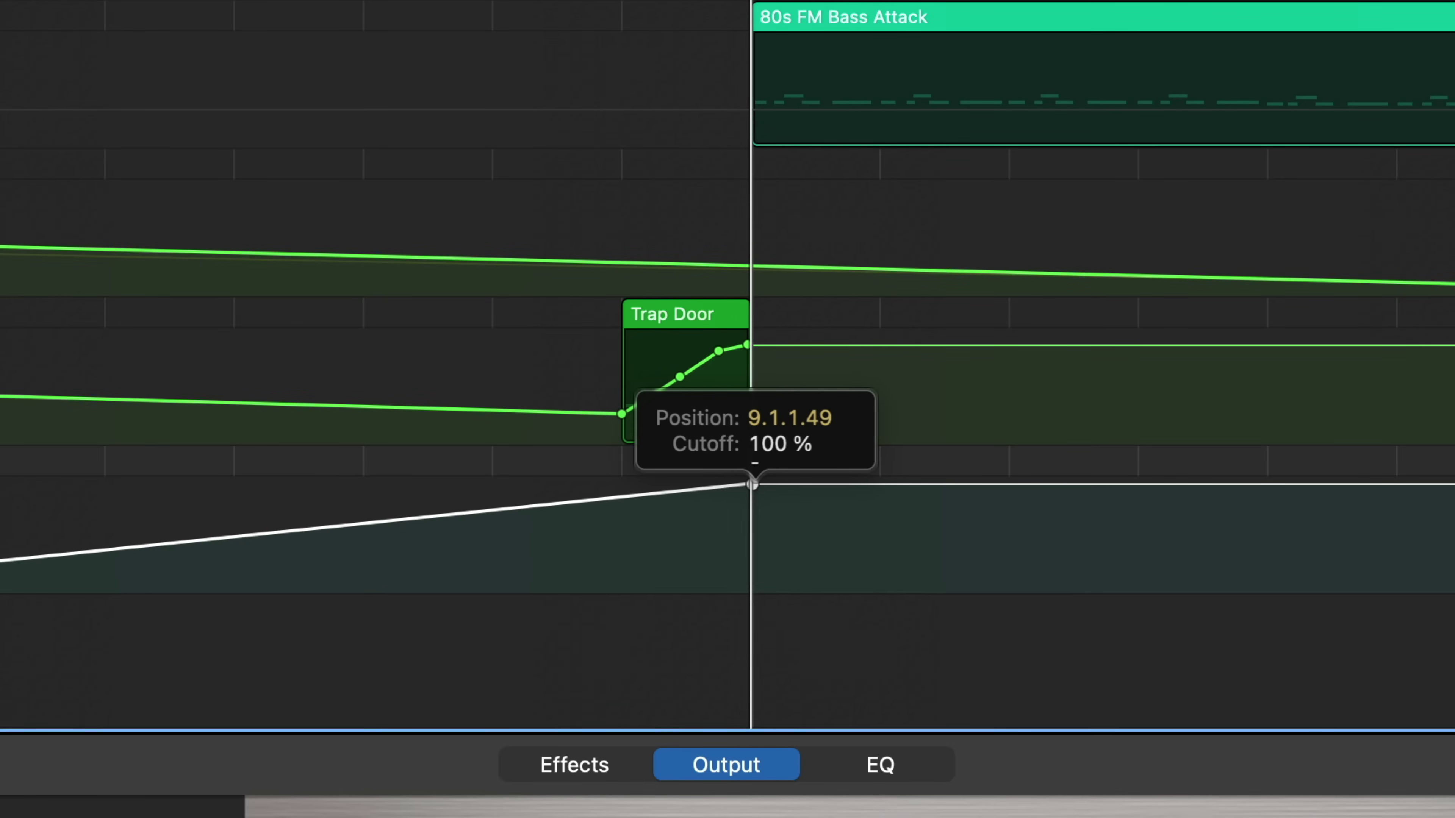
{"action": "key", "text": "space"}
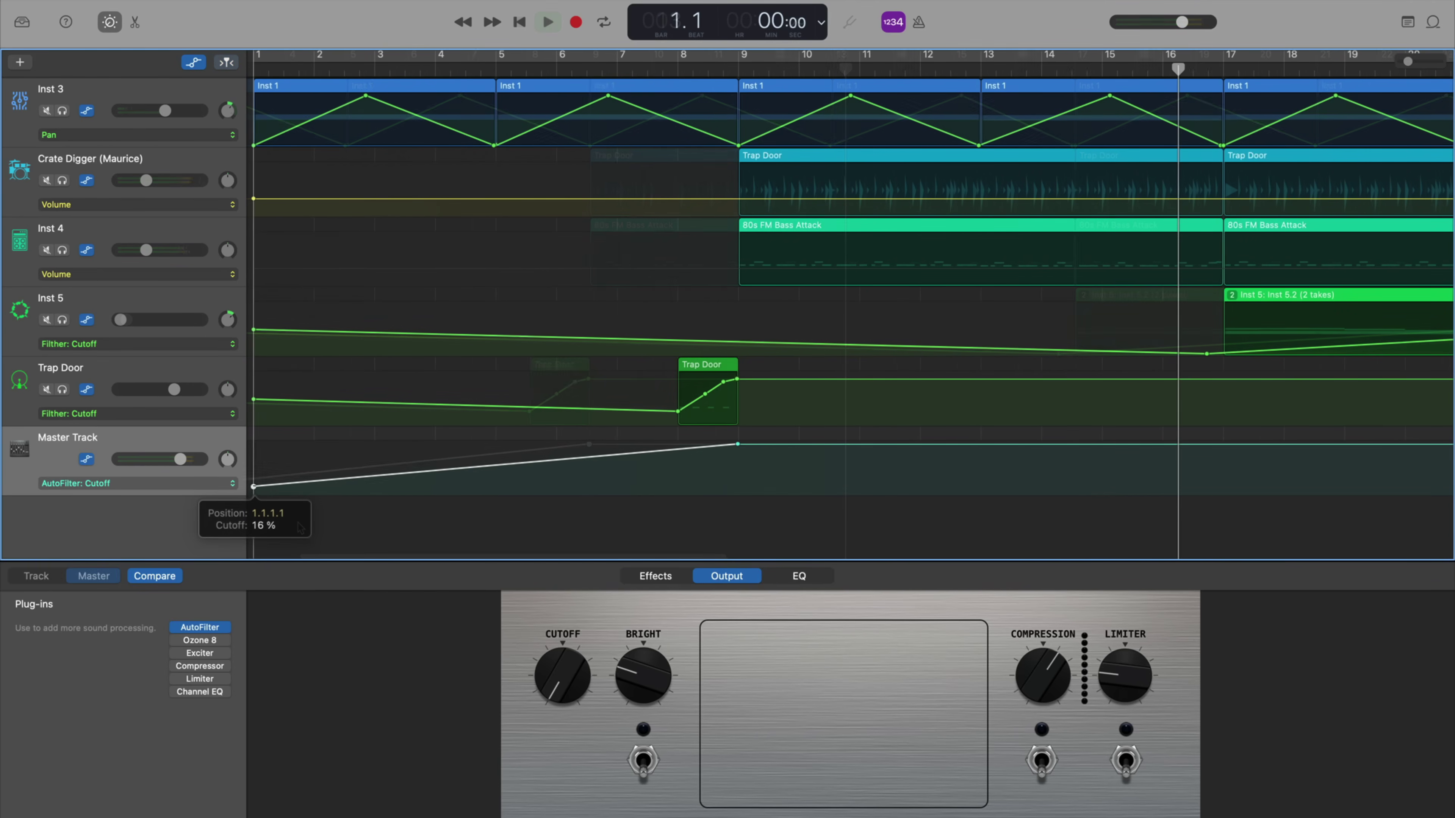
Raise the bar 1 Cutoff point from 16% to about 23% and jump back to the project start.
{"action": "left_click_drag", "start_coordinate": [254, 487], "coordinate": [254, 481]}
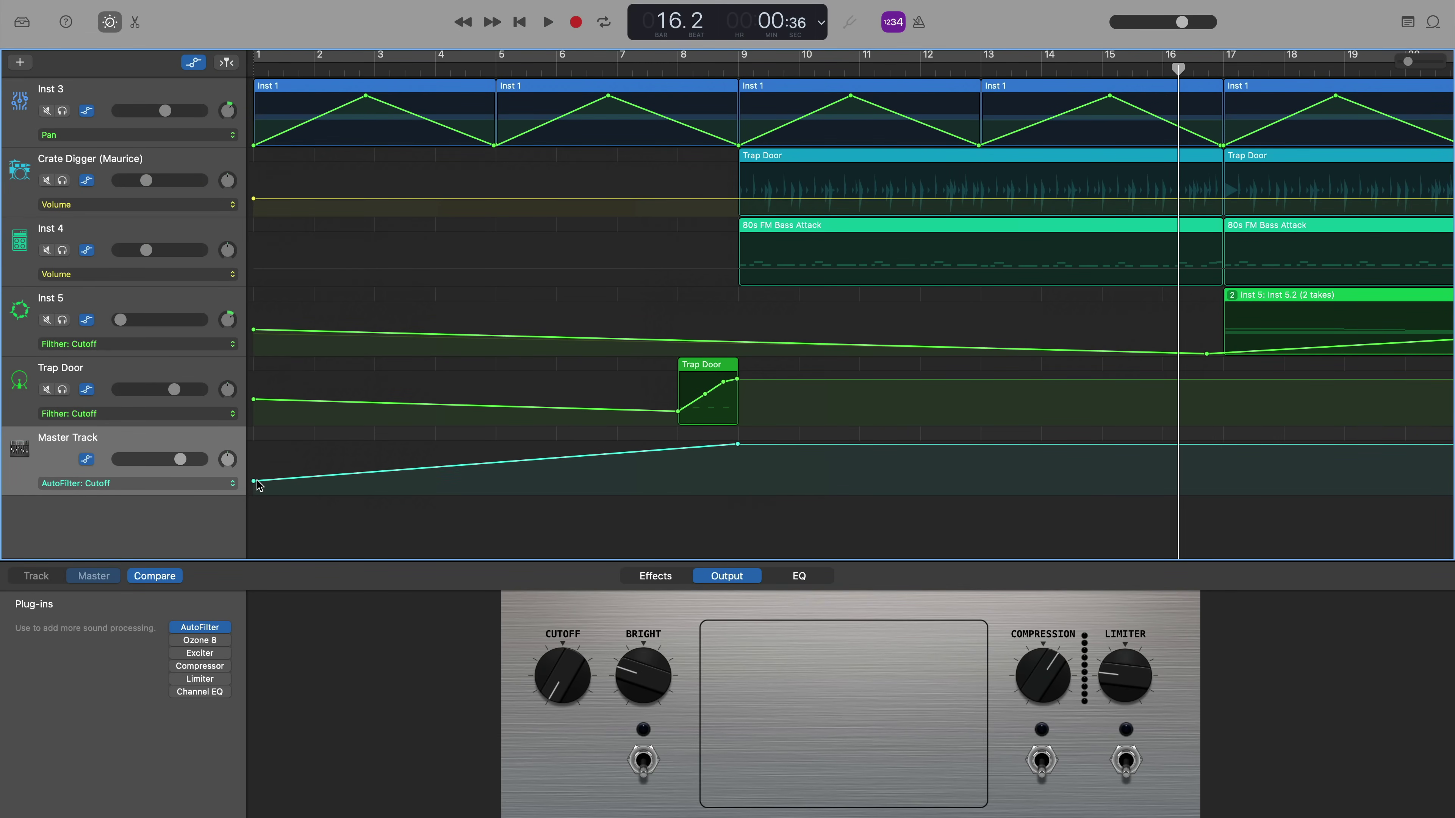
{"action": "key", "text": "Return"}
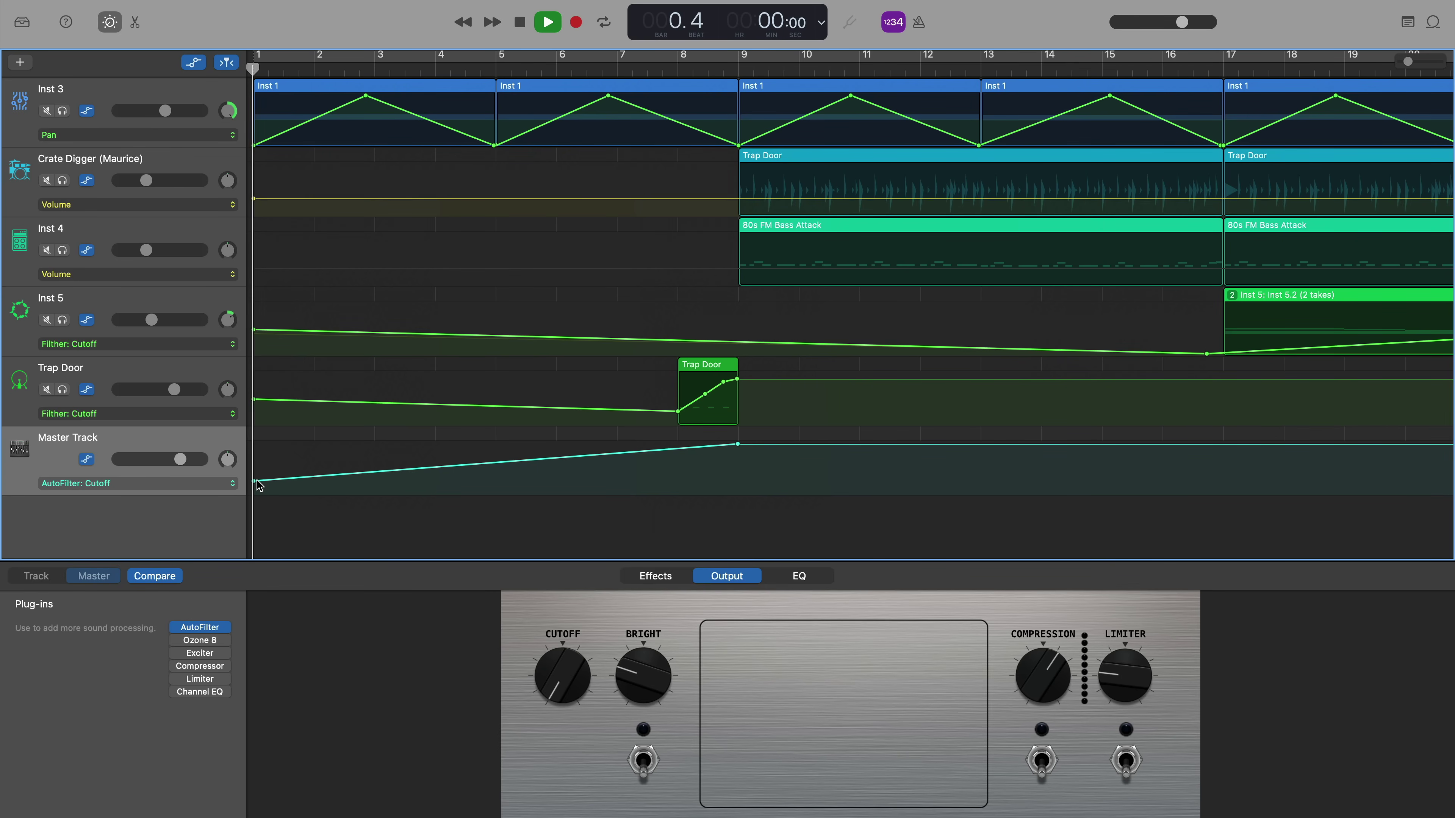